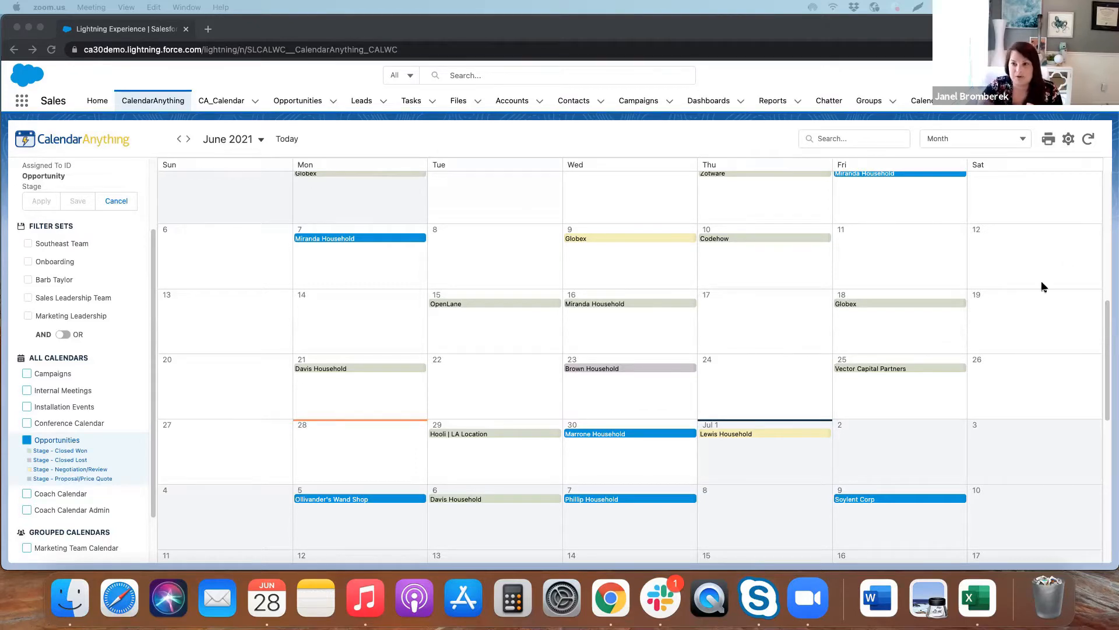
Open the Opportunities calendar's settings for editing and view its color picker
right_click(68, 460)
left_click(78, 473)
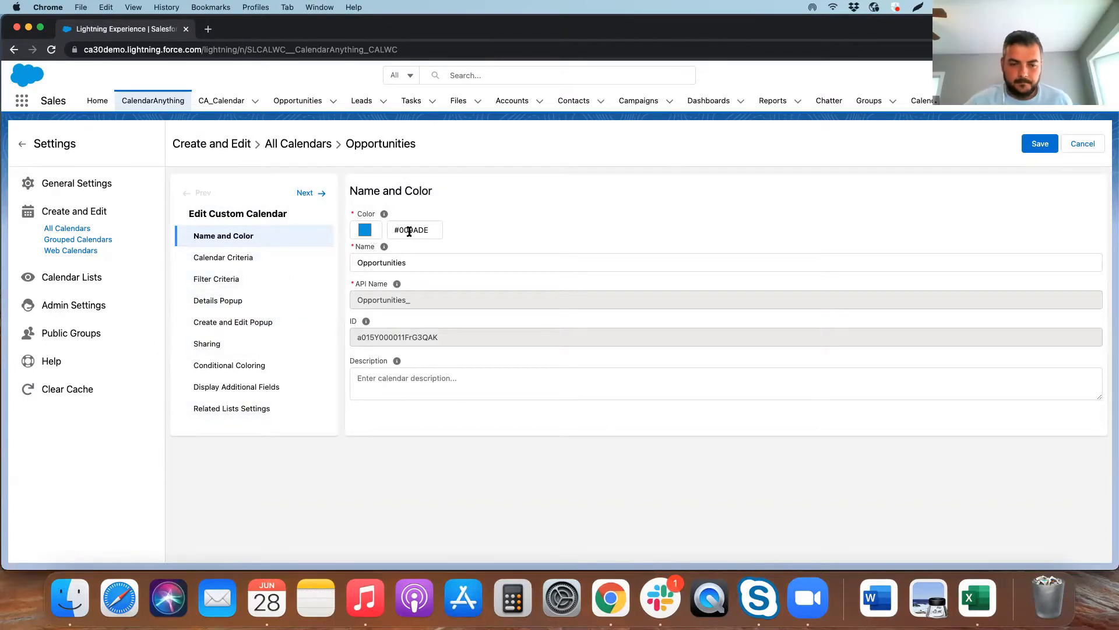
left_click(365, 231)
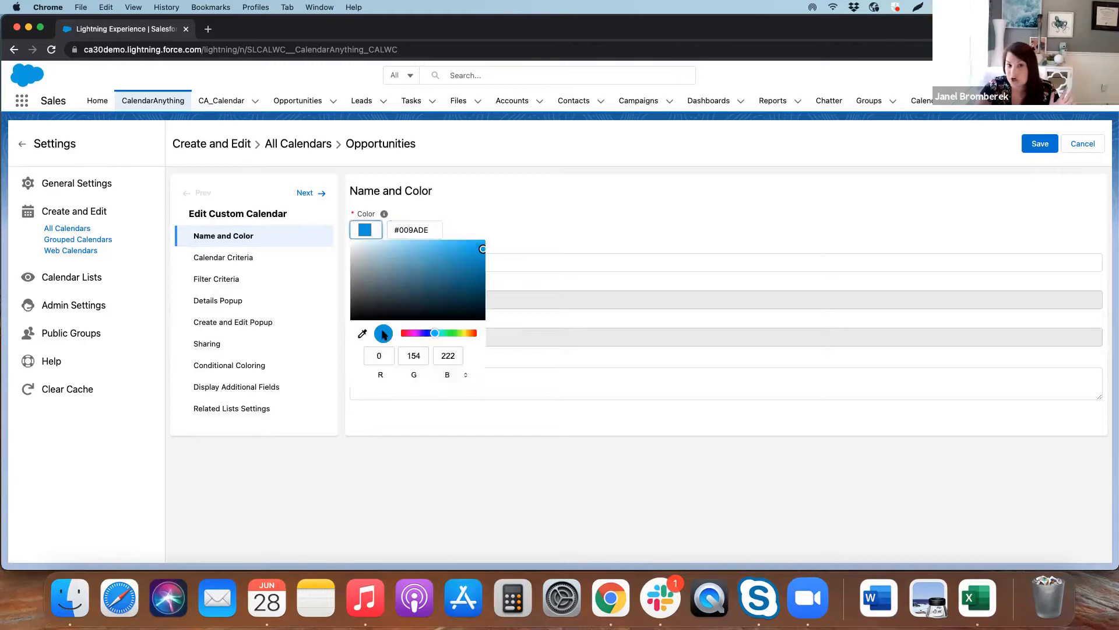
Review the Opportunities calendar's criteria, including the object, name field, start date and Gantt grouping defaults
left_click(253, 258)
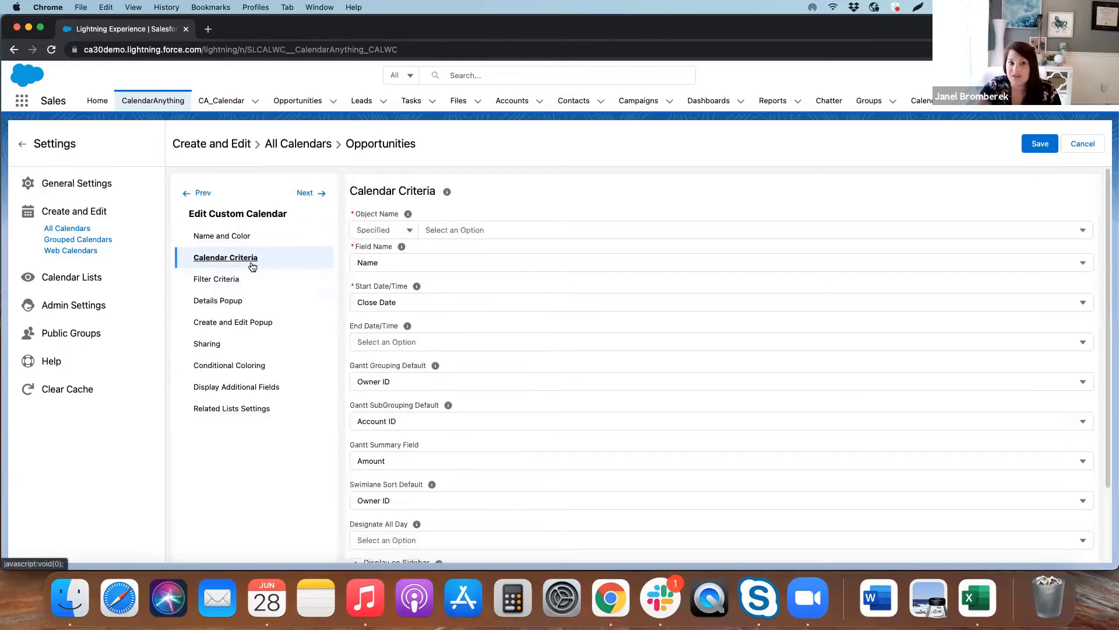
scroll(478, 418, "down", 1)
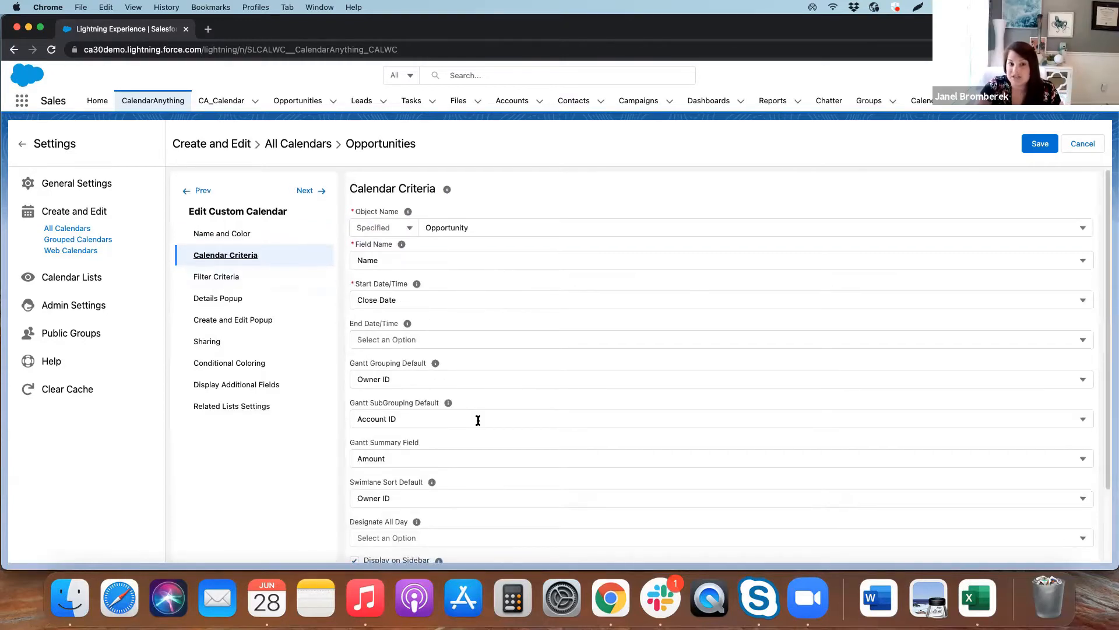
scroll(478, 419, "down", 1)
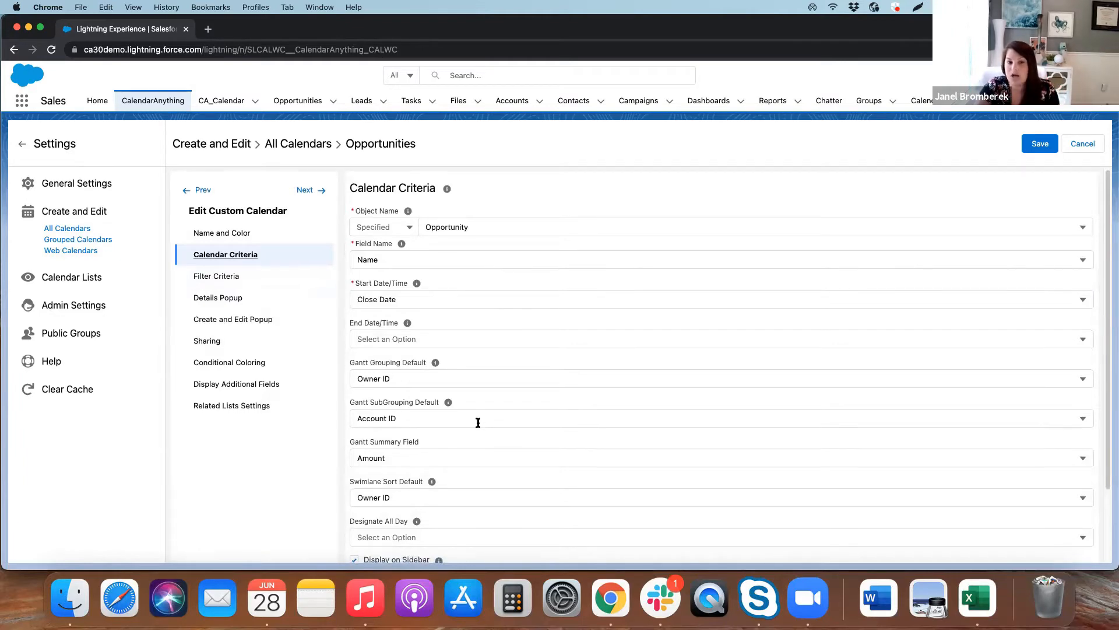
scroll(478, 424, "down", 1)
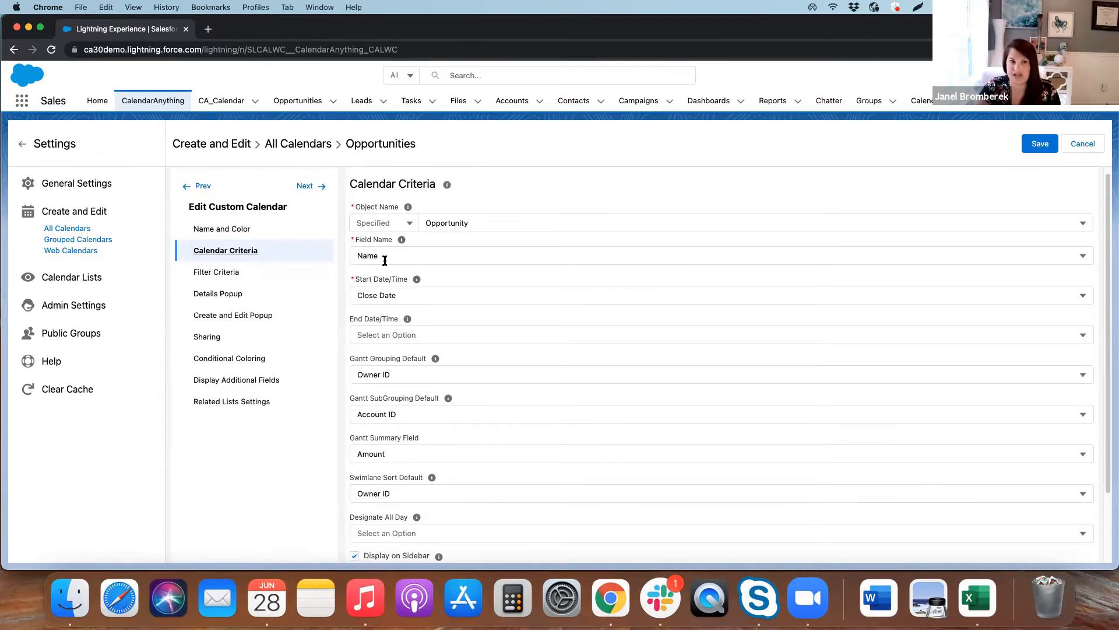
Add two blank filter criteria rows to the Opportunities calendar and expand their filter logic
left_click(282, 277)
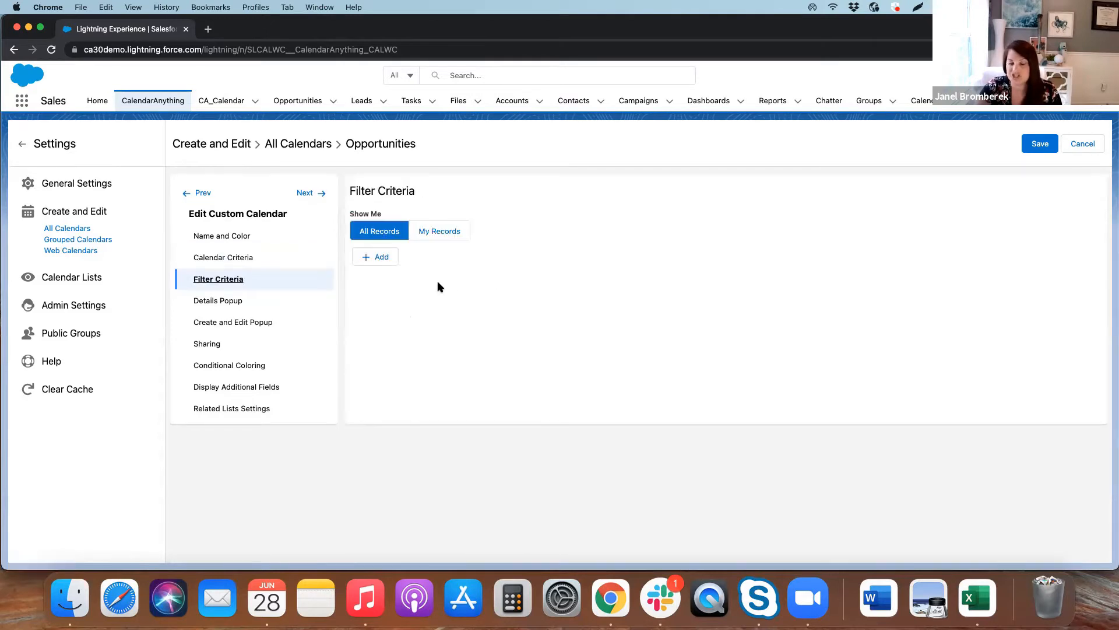
left_click(377, 258)
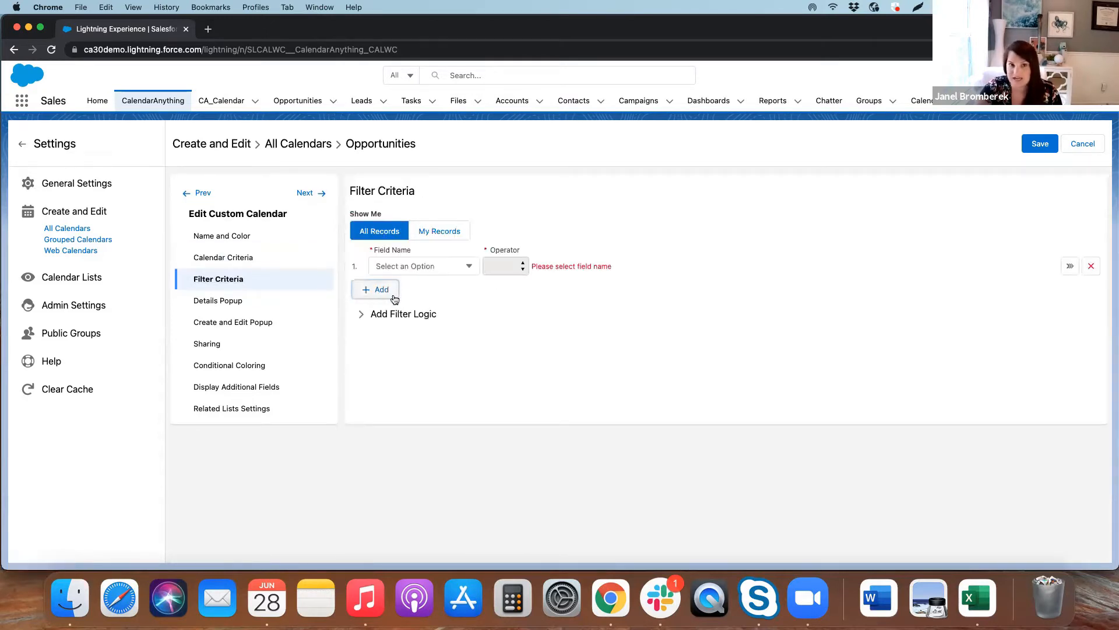
left_click(392, 290)
left_click(394, 348)
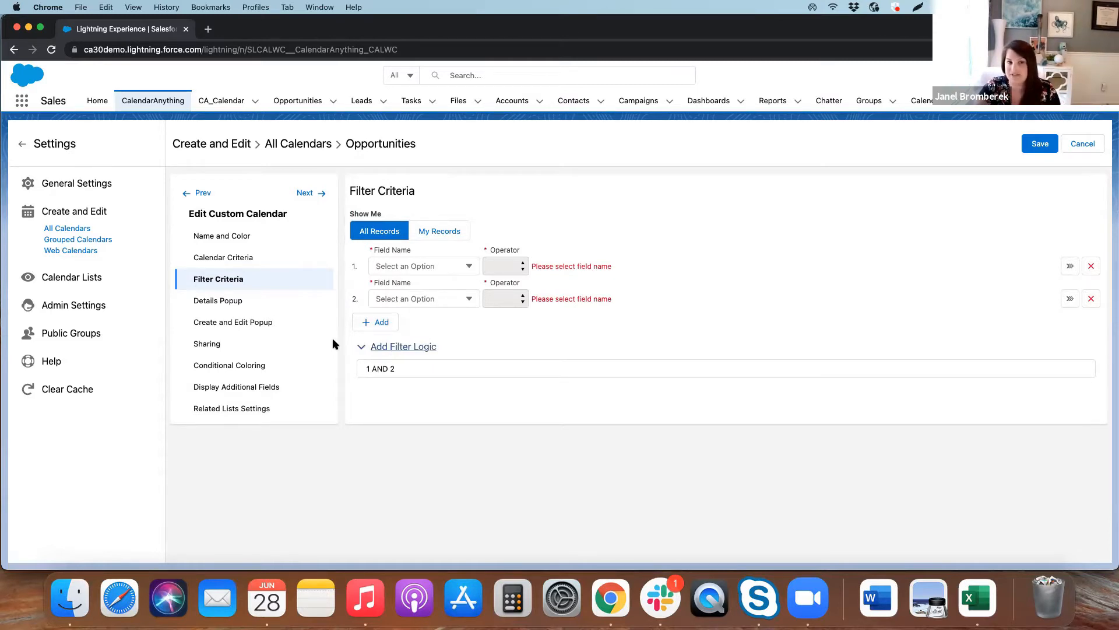
Review the Opportunities calendar's popup field settings and its public group sharing
left_click(222, 280)
left_click(224, 300)
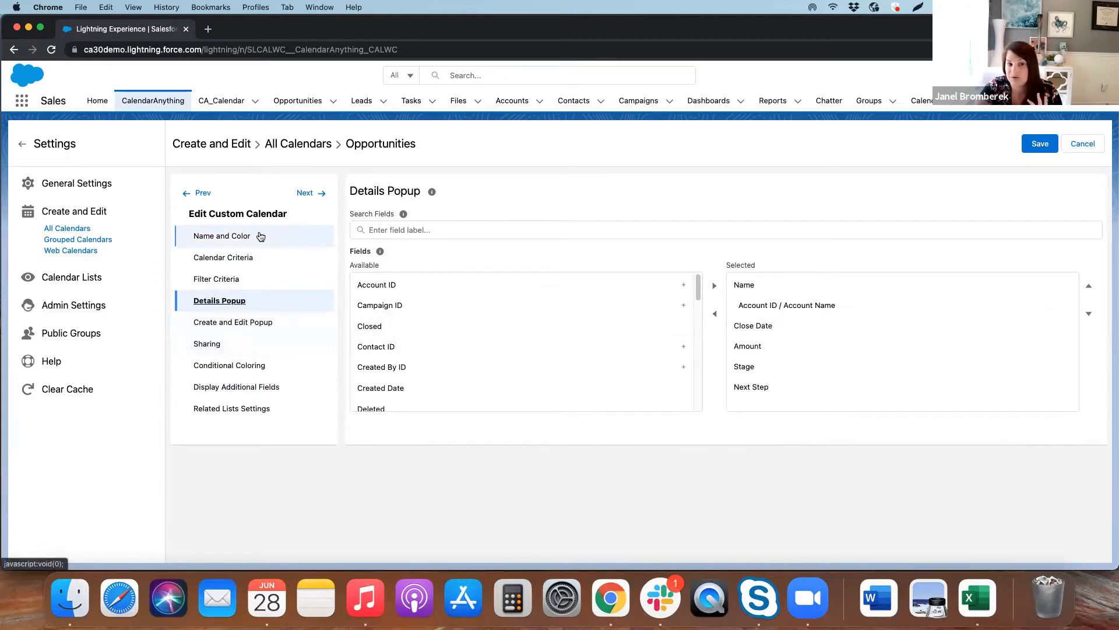
left_click(250, 322)
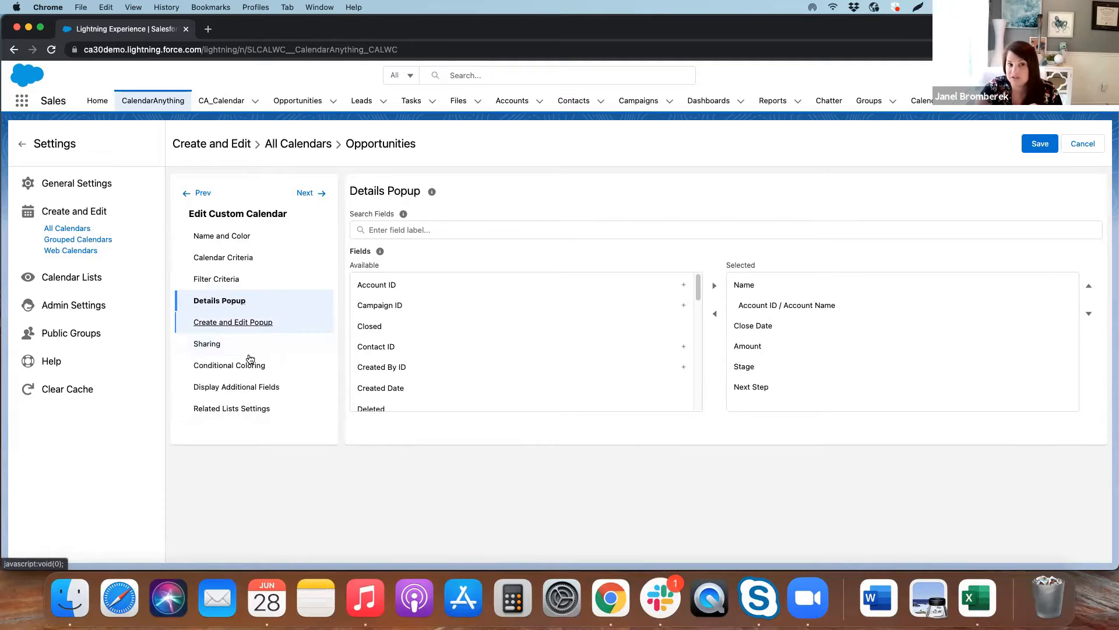
left_click(250, 350)
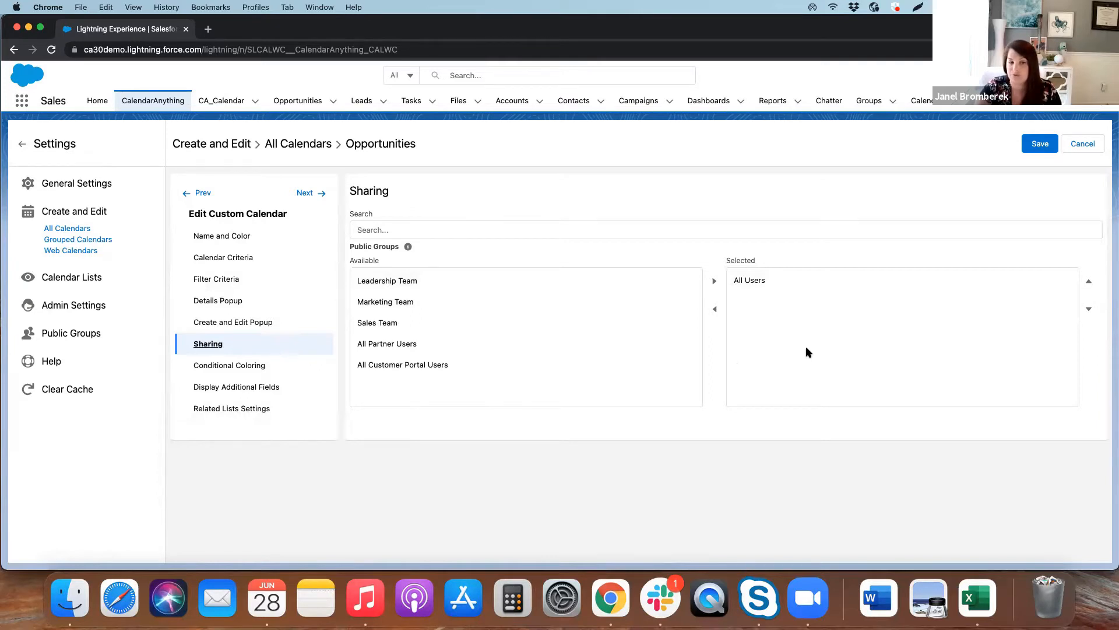
Review the stage-based conditional coloring rules and the choices for the multiple color level
left_click(227, 366)
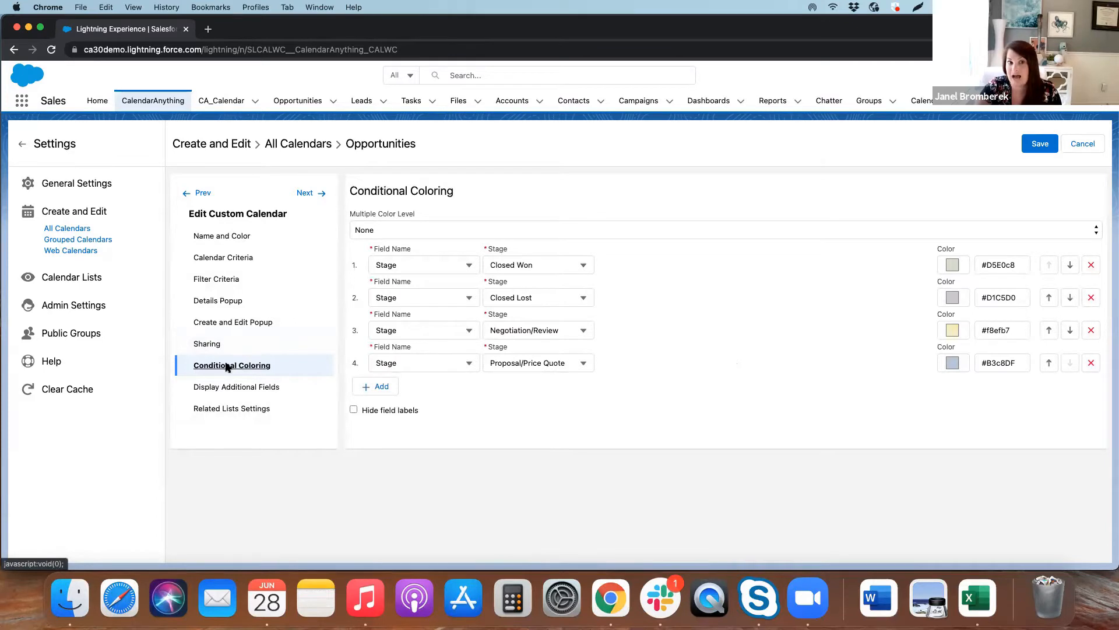
left_click(414, 229)
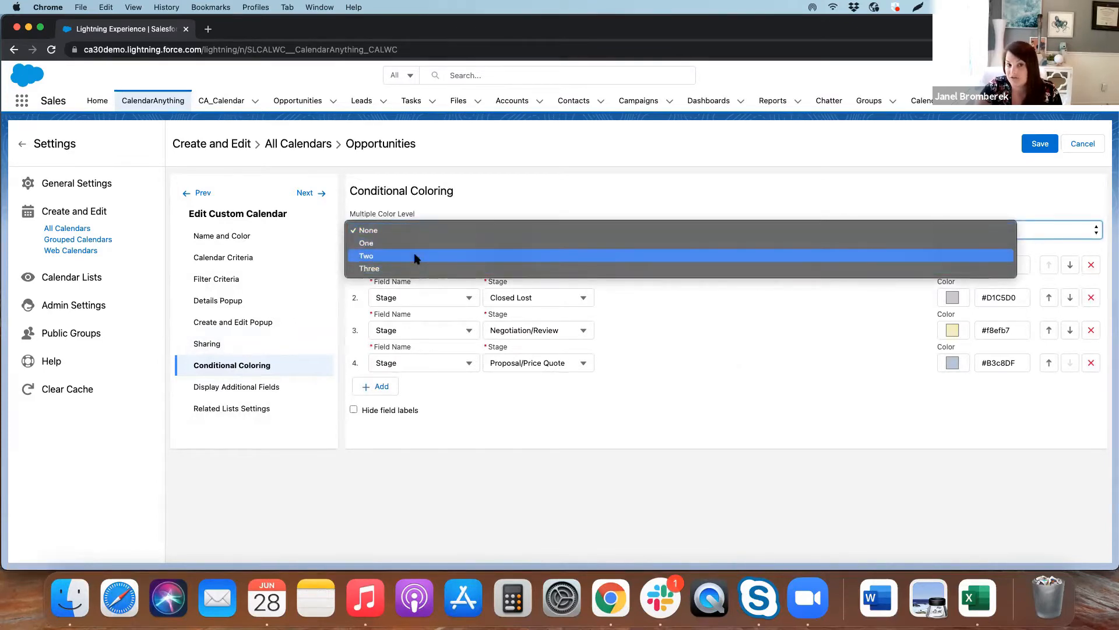
left_click(454, 425)
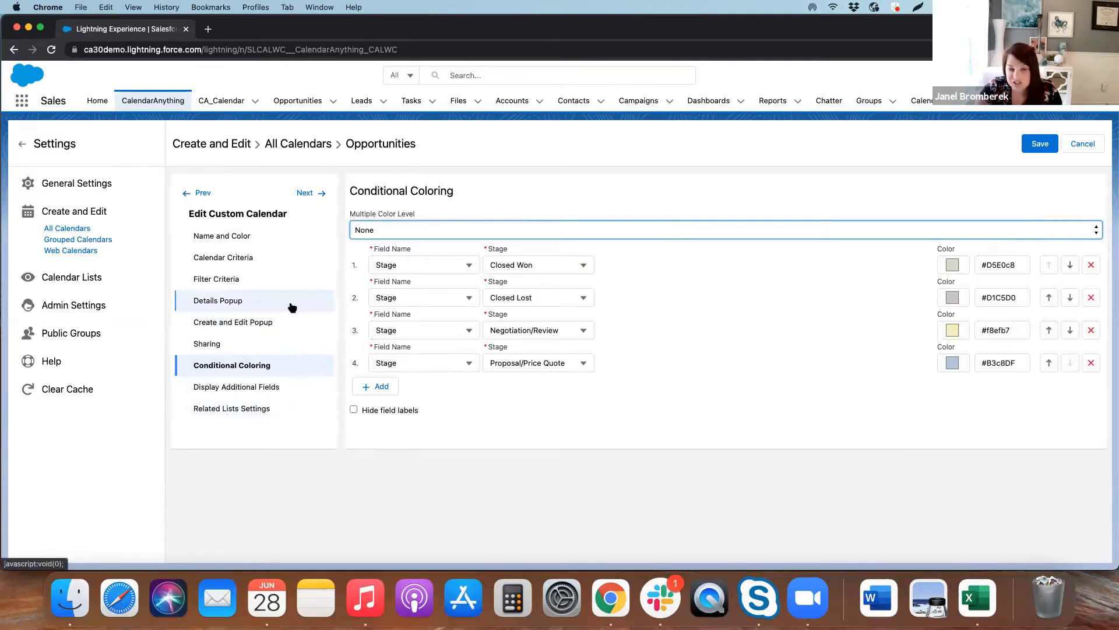
Go back to the calendar's name and color settings and check the help hints beside the fields
left_click(268, 236)
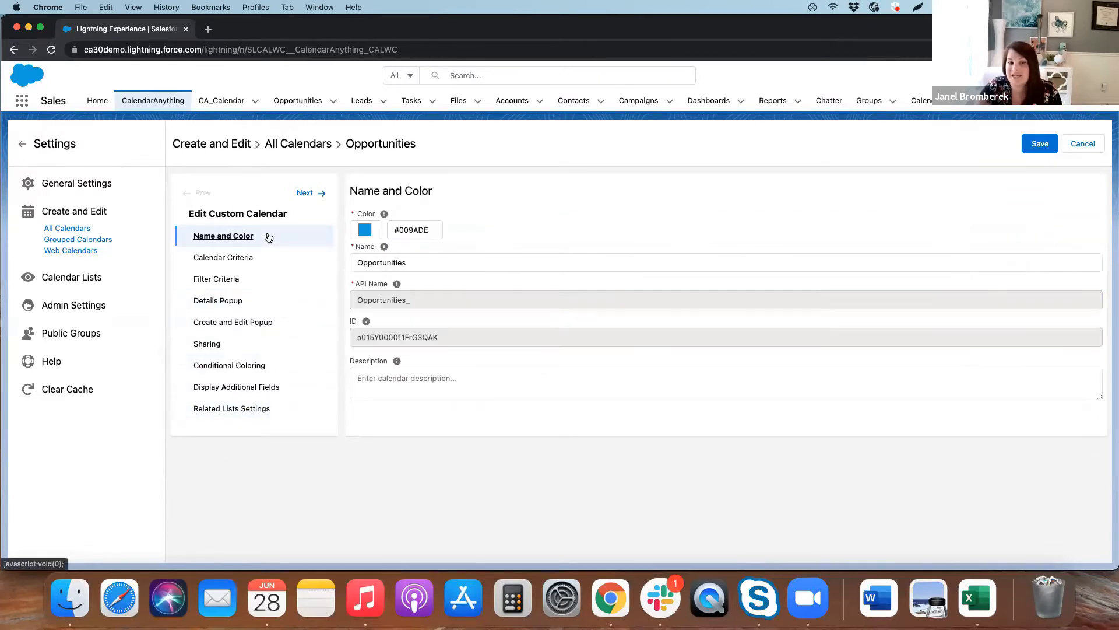
mouse_move(384, 247)
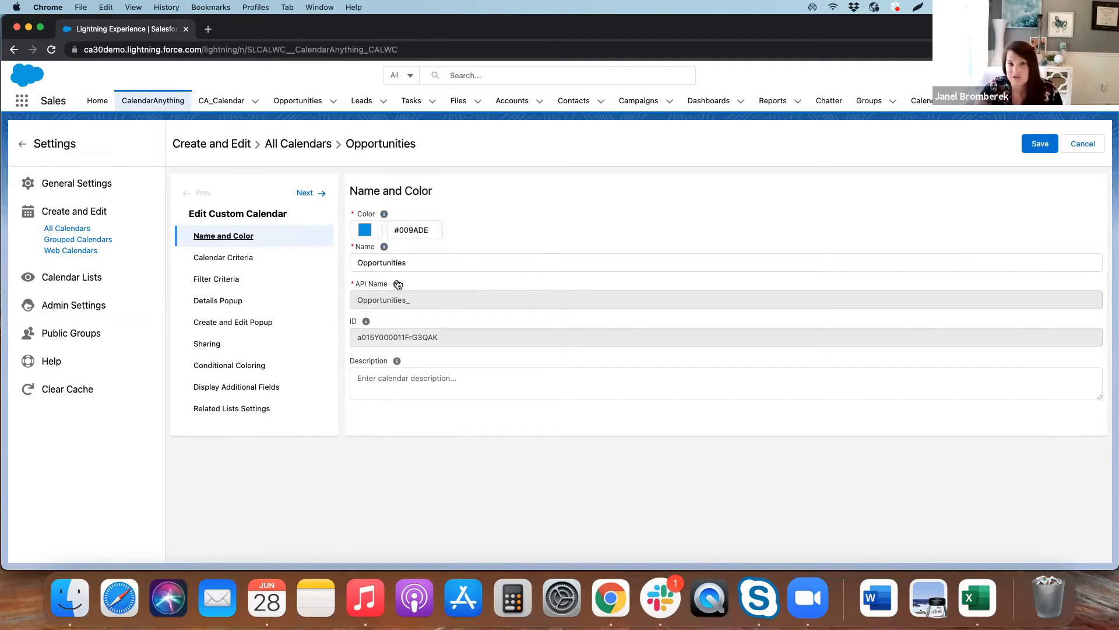
mouse_move(398, 285)
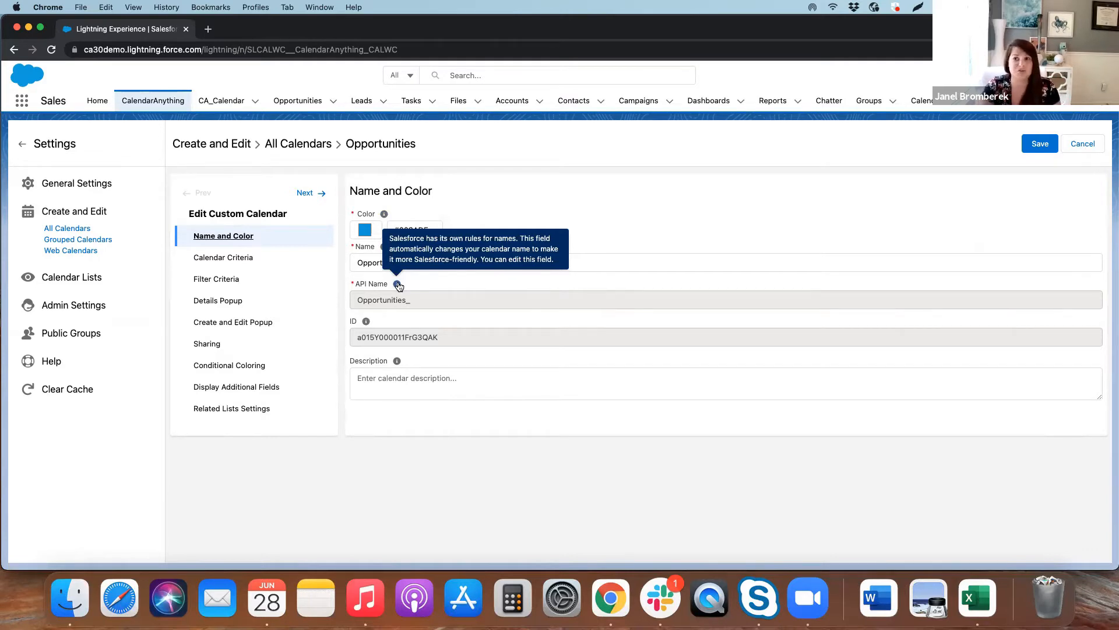
Open calendaranything.com in a new browser tab and go to its Help Center
left_click(208, 29)
type("calendaranything.com")
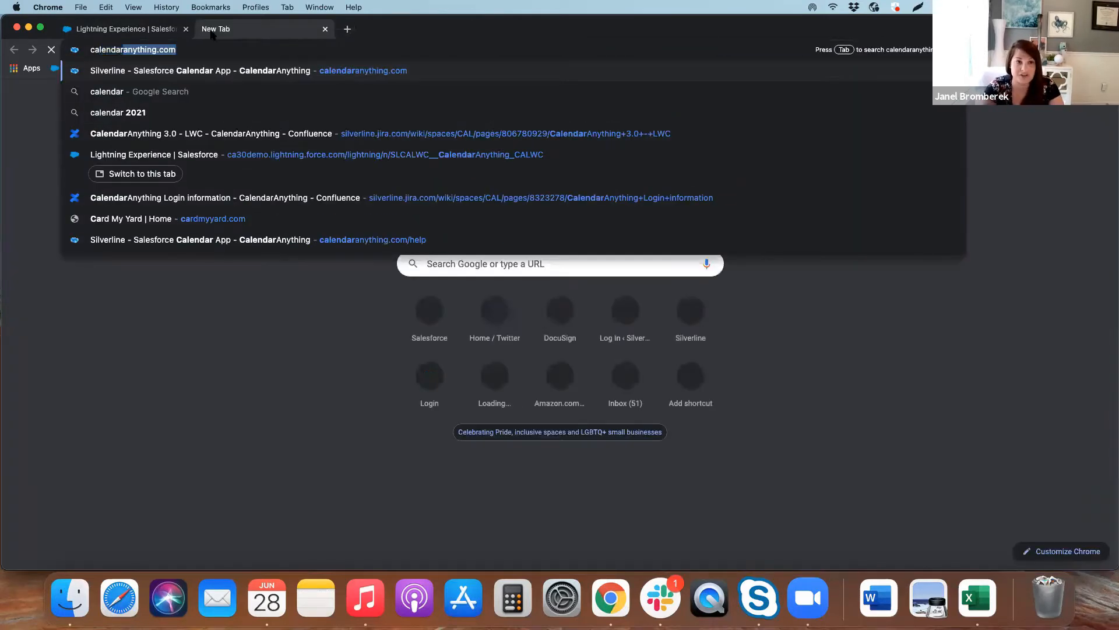
key("Return")
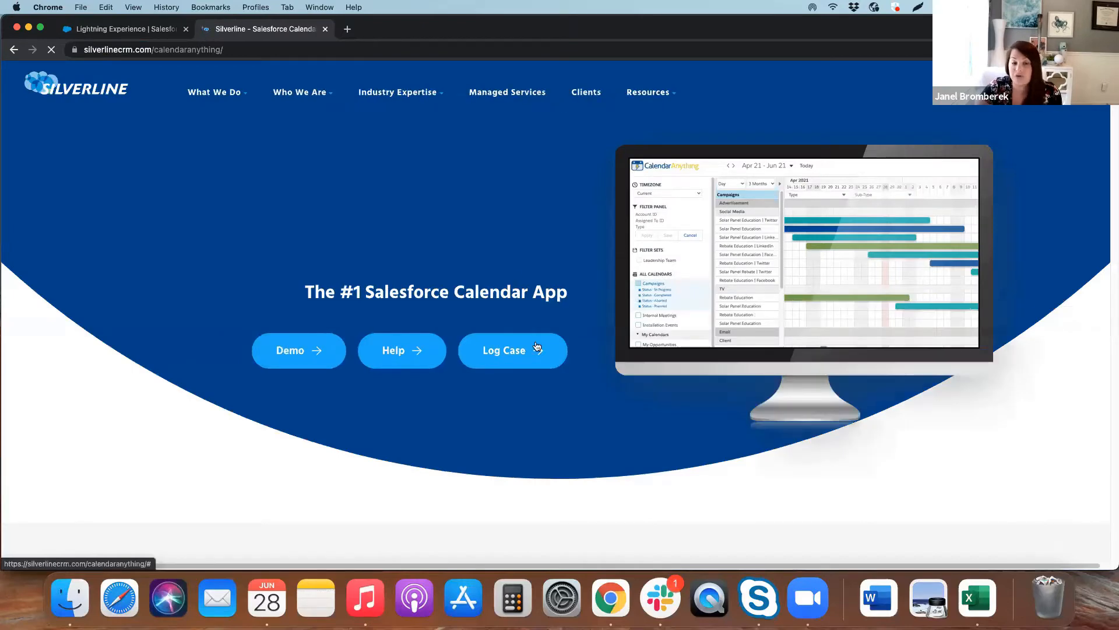
scroll(586, 127, "down", 3)
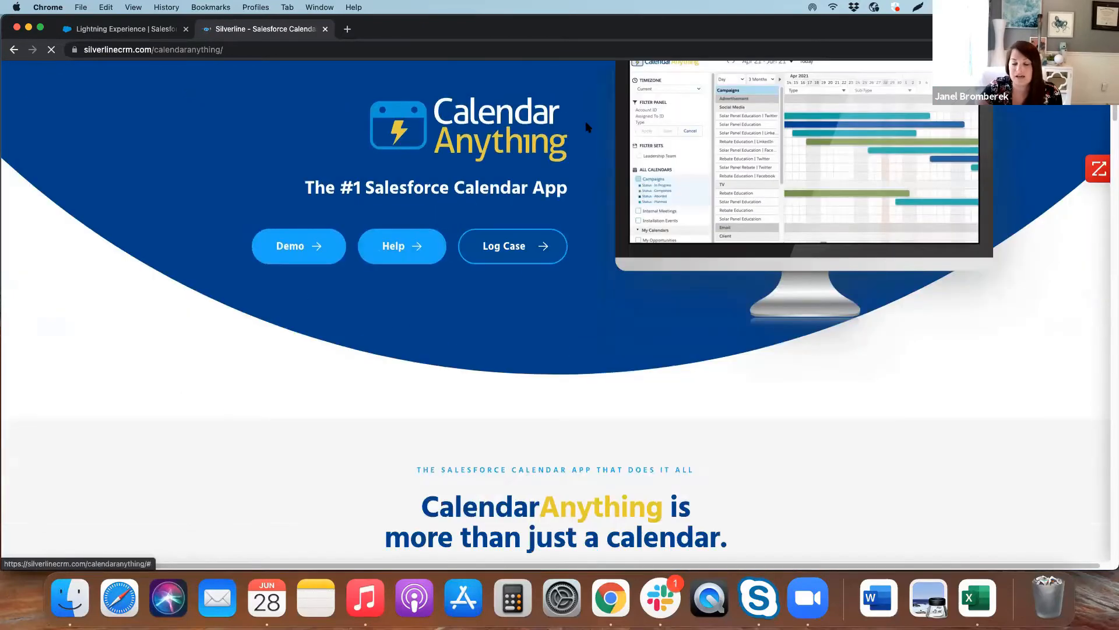
scroll(562, 249, "down", 5)
scroll(562, 249, "up", 6)
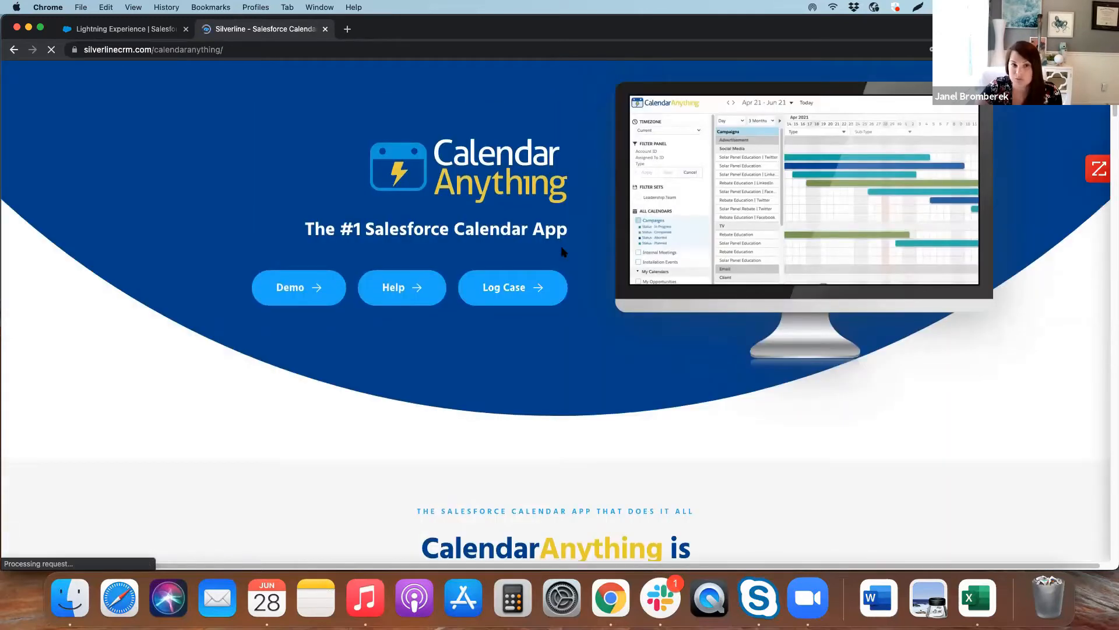
left_click(402, 288)
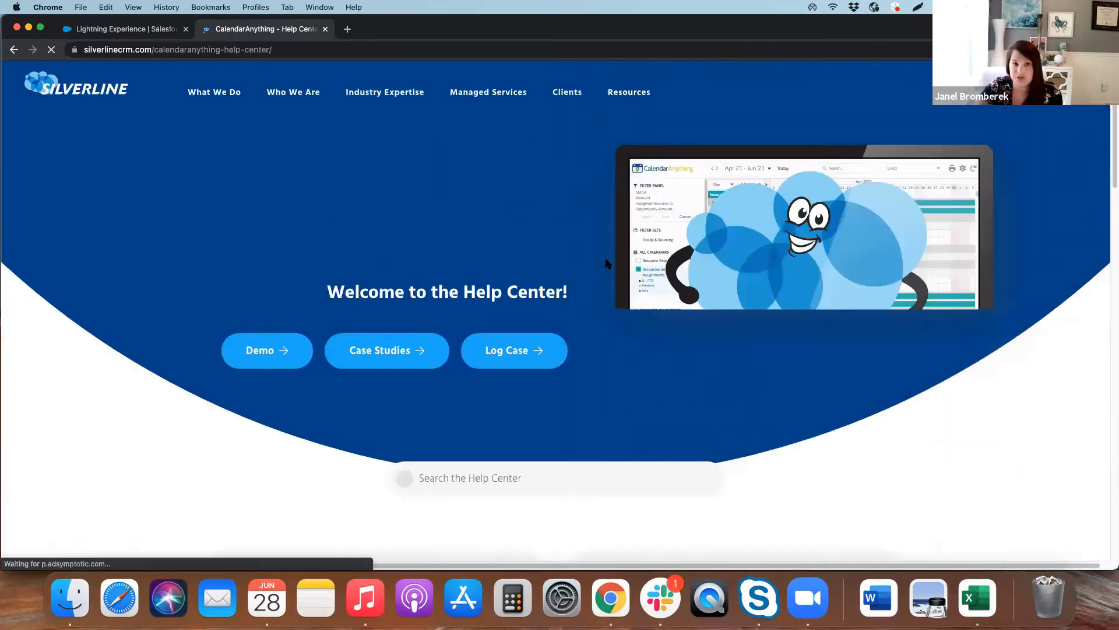
Browse the Help Center's topics on feature setup, troubleshooting, installation and release notes
scroll(565, 283, "down", 5)
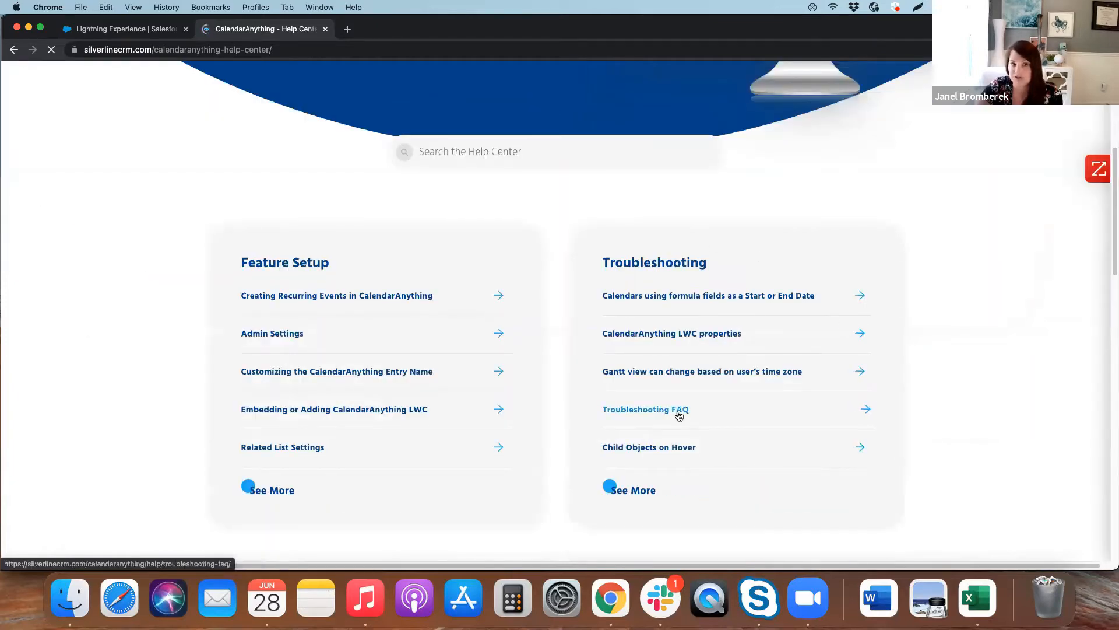
scroll(517, 392, "down", 4)
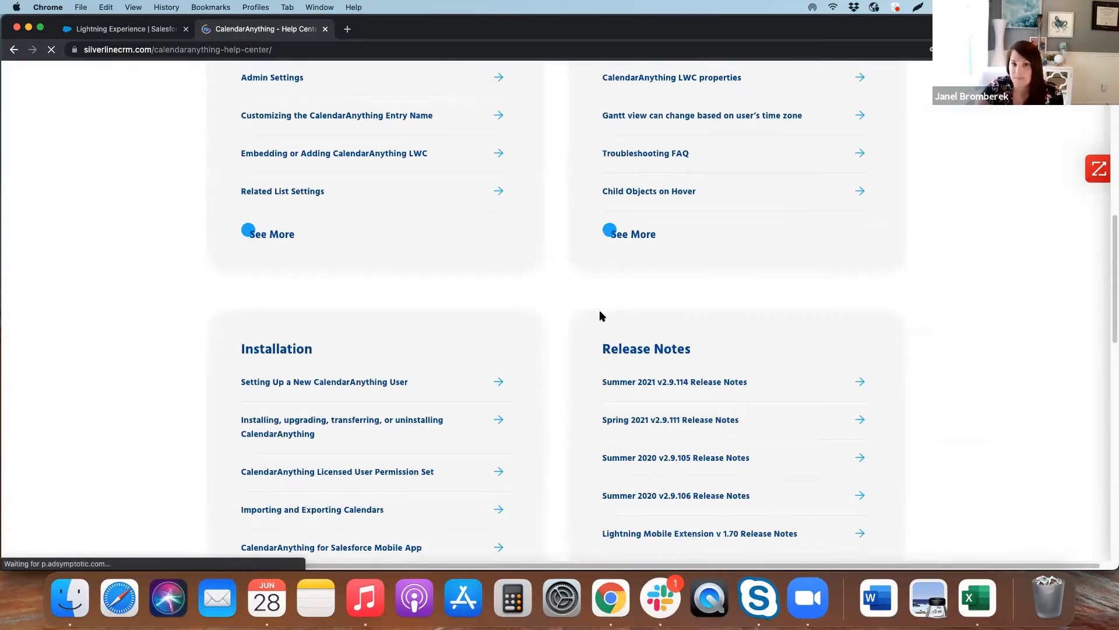
scroll(641, 408, "down", 1)
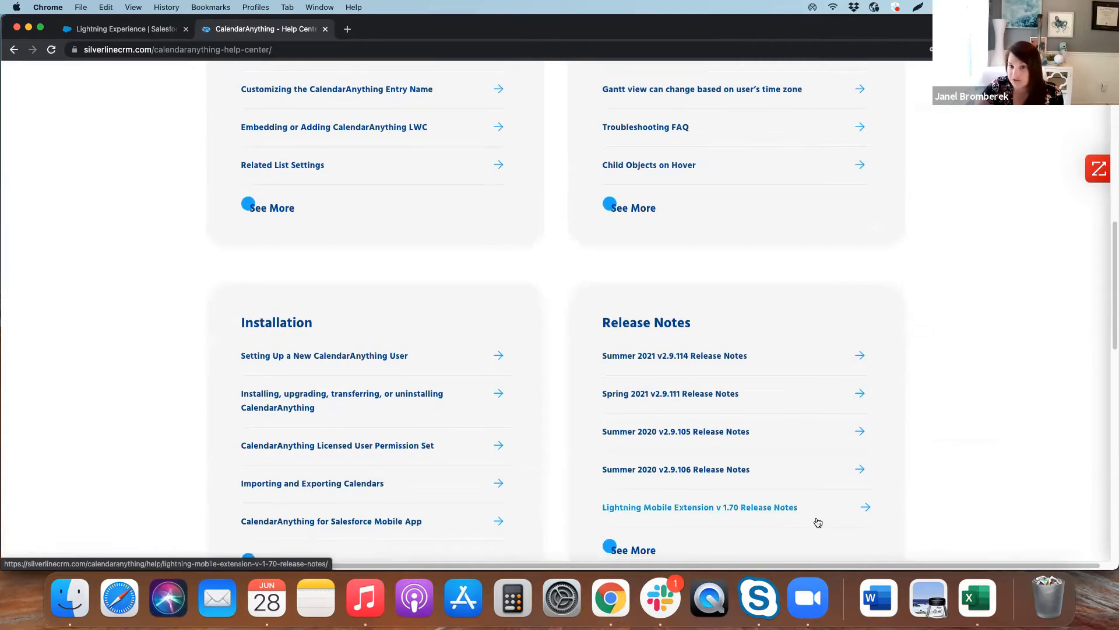
scroll(991, 368, "down", 1)
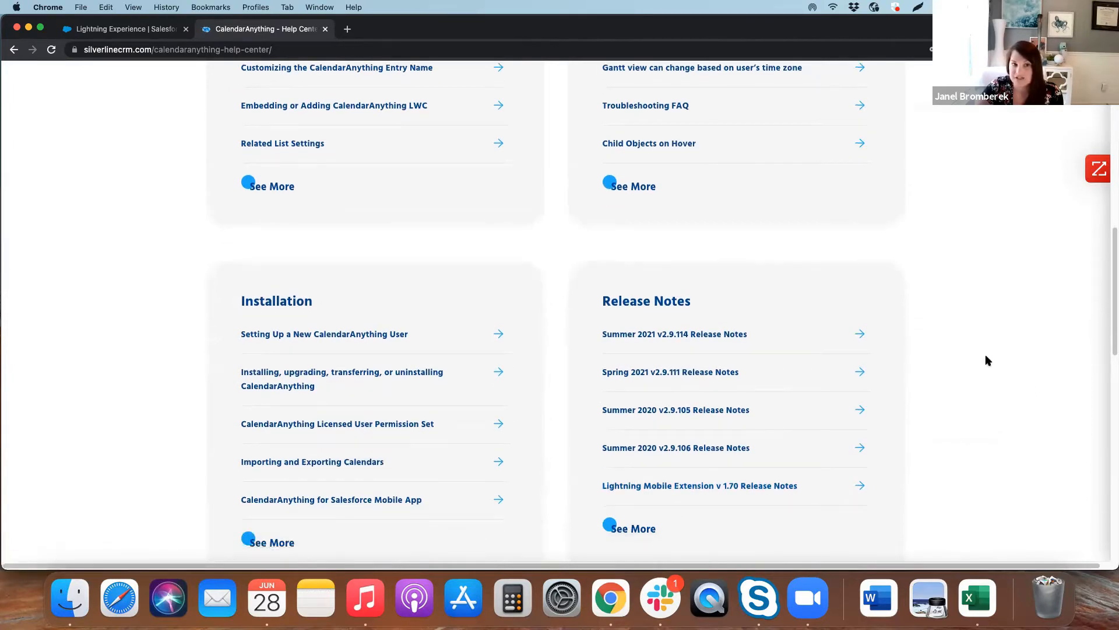
scroll(987, 360, "up", 4)
scroll(987, 236, "up", 2)
scroll(459, 353, "up", 4)
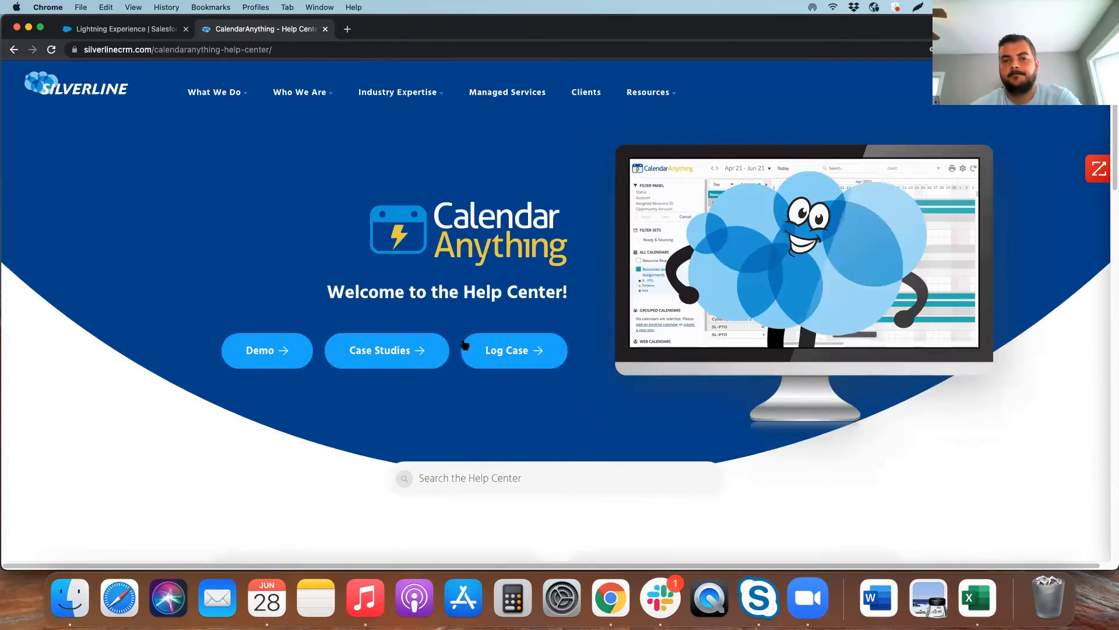
Return to the Salesforce tab and exit the Opportunities calendar's settings to the June 2021 month view
left_click(126, 29)
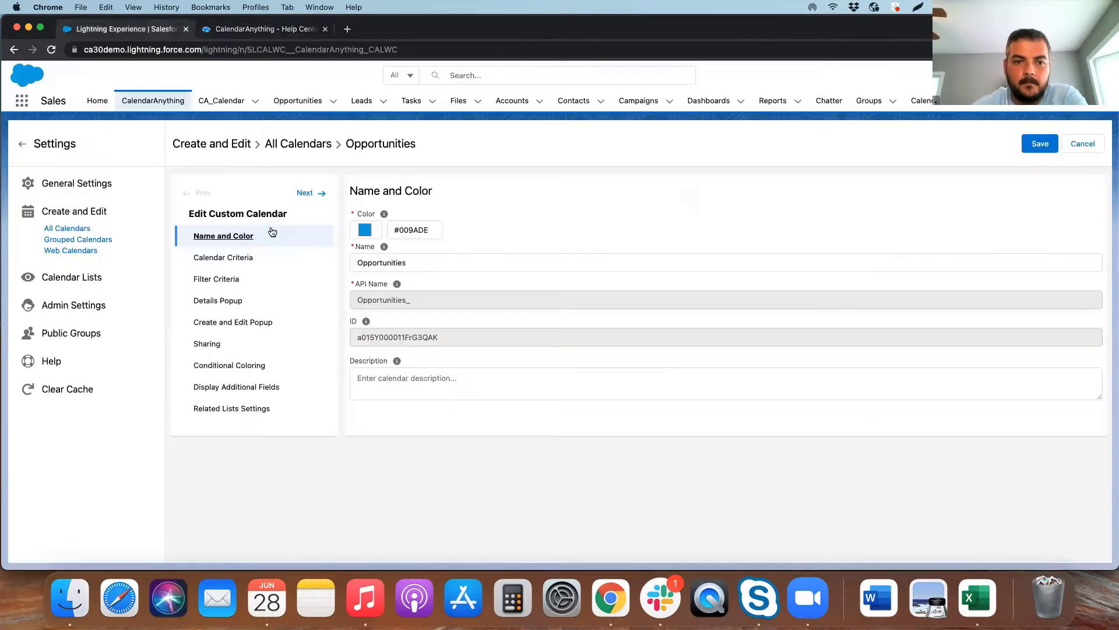
left_click(29, 149)
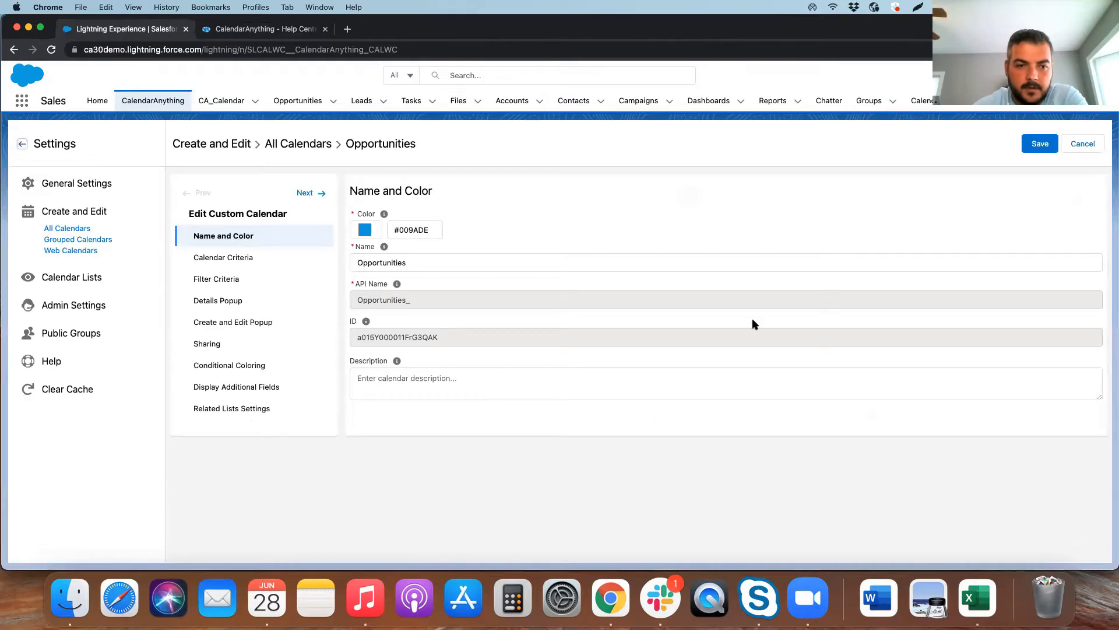
key("Return")
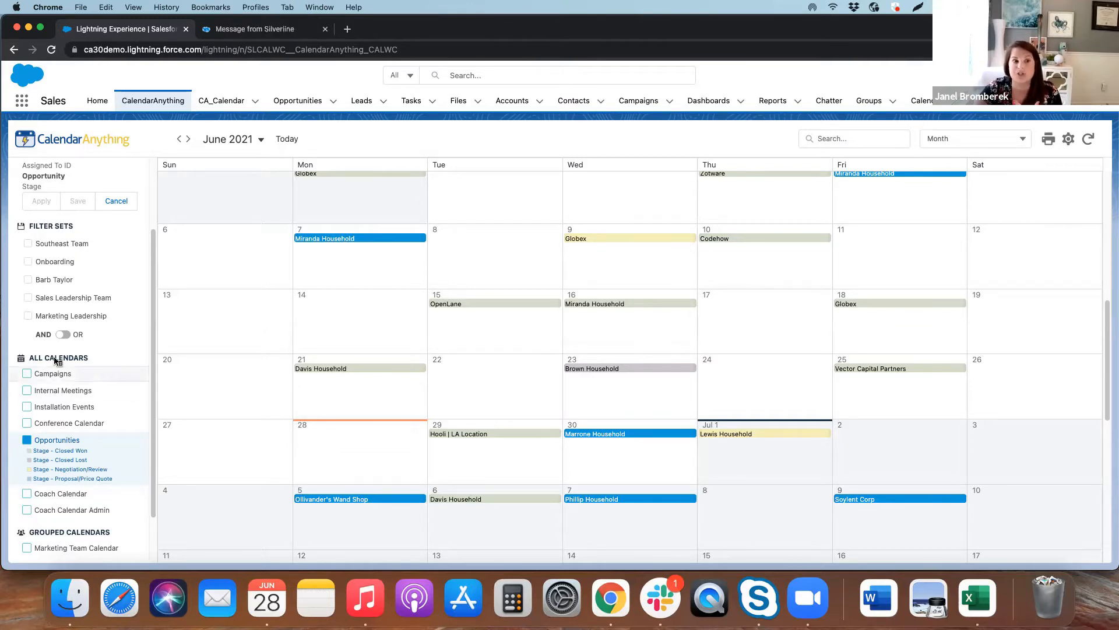
View the blank form for creating a custom calendar and return to the month view
left_click(54, 357)
left_click(79, 408)
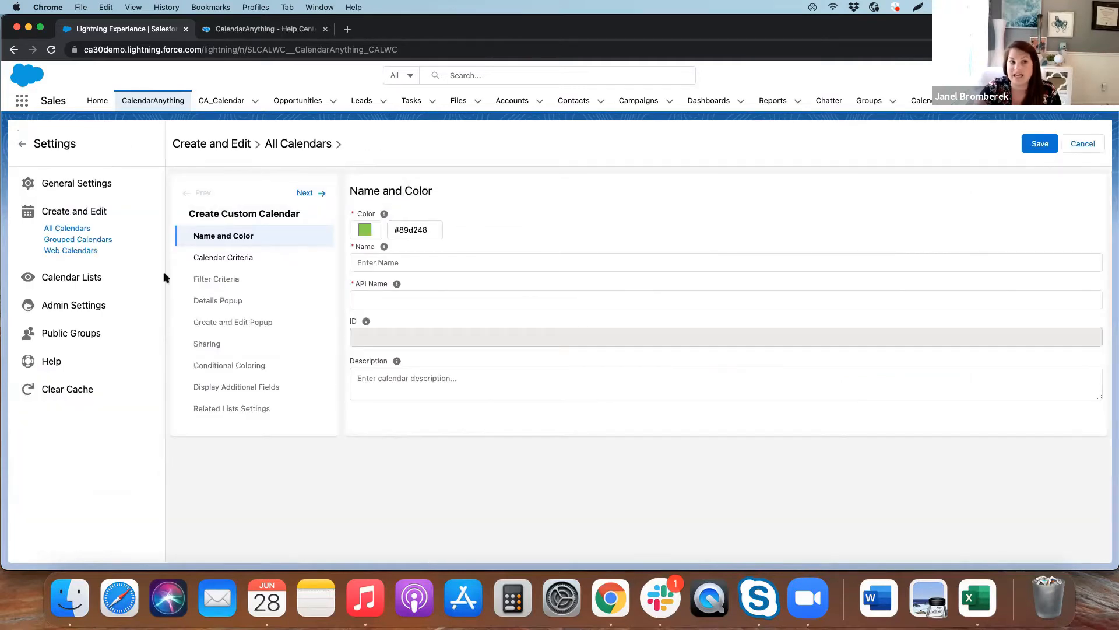
left_click(22, 144)
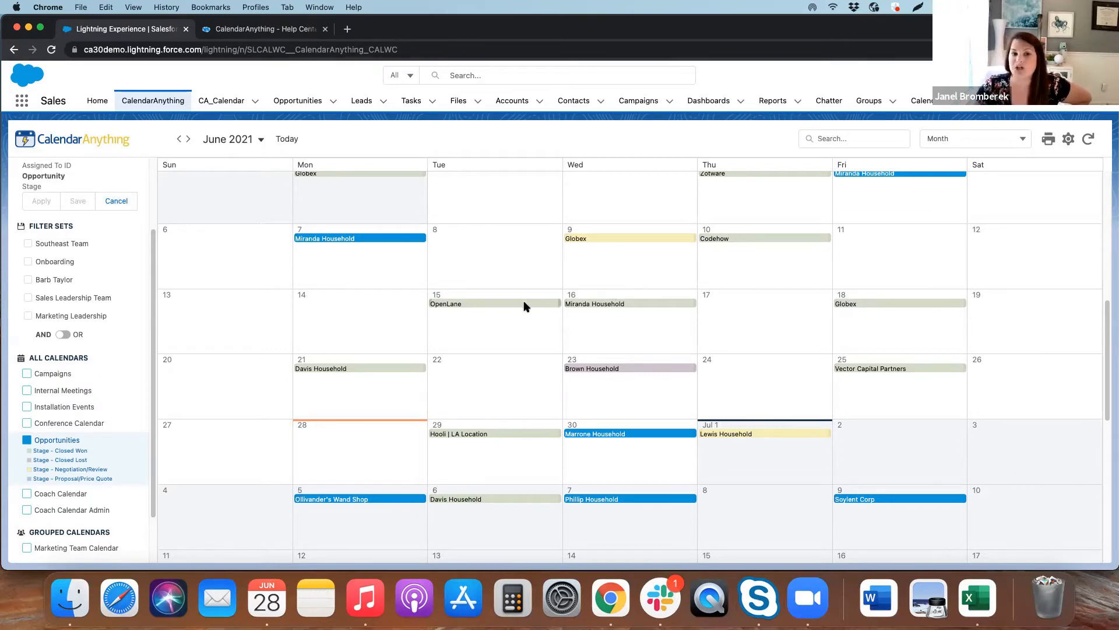
Close the Help Center tab and move the OpenLane opportunity from June 15 to June 14
left_click(325, 29)
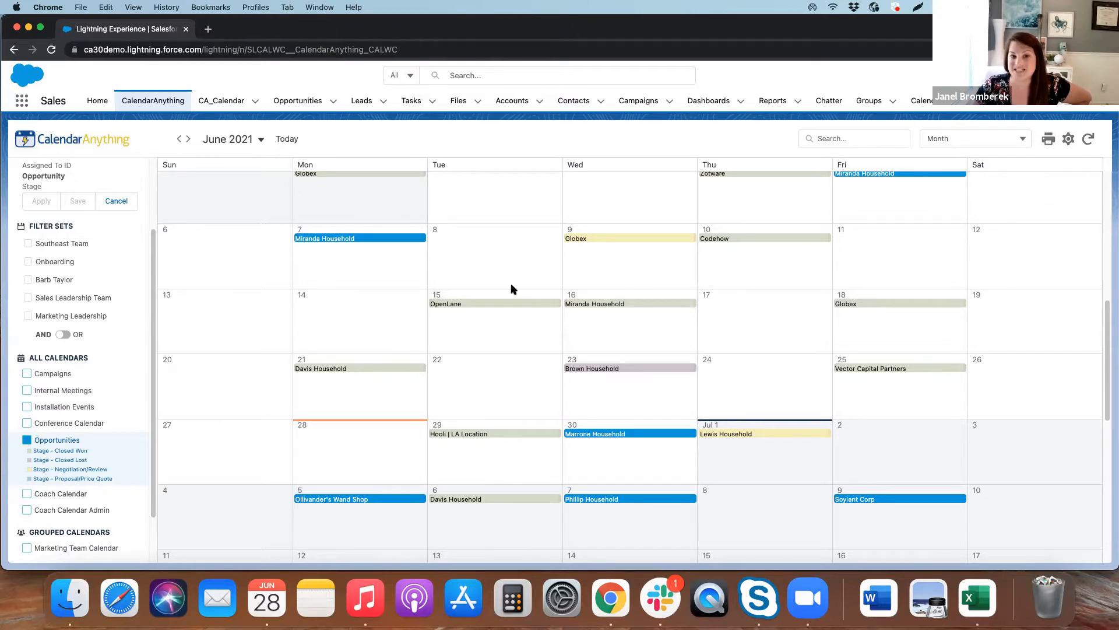
left_click_drag(509, 305, 373, 323)
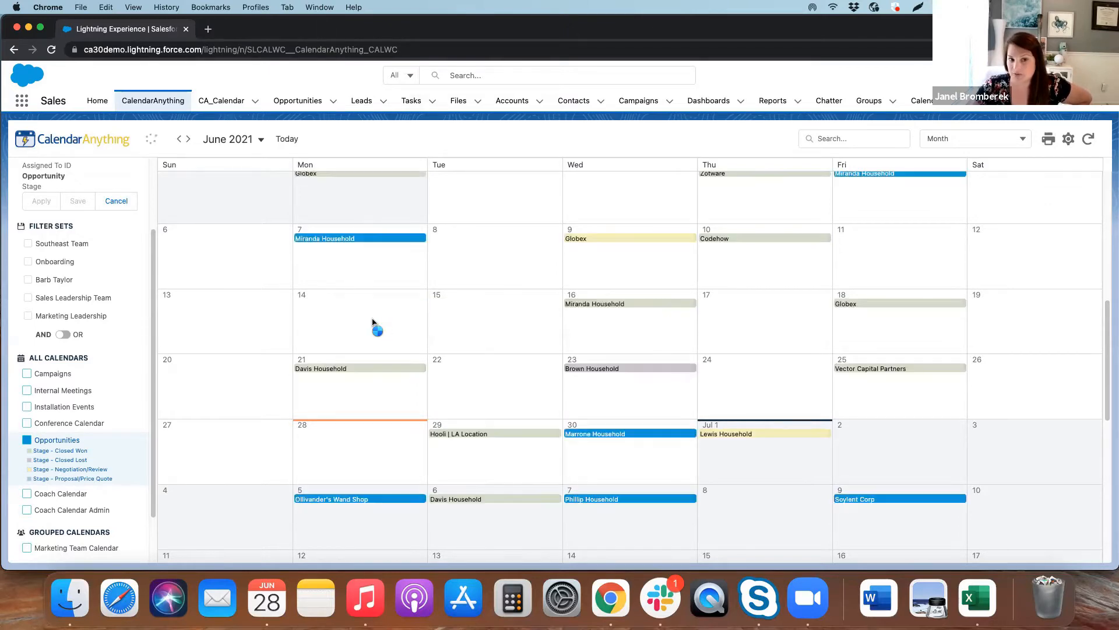
View the OpenLane opportunity's details and its edit form, and leave the form without changes
left_click(356, 304)
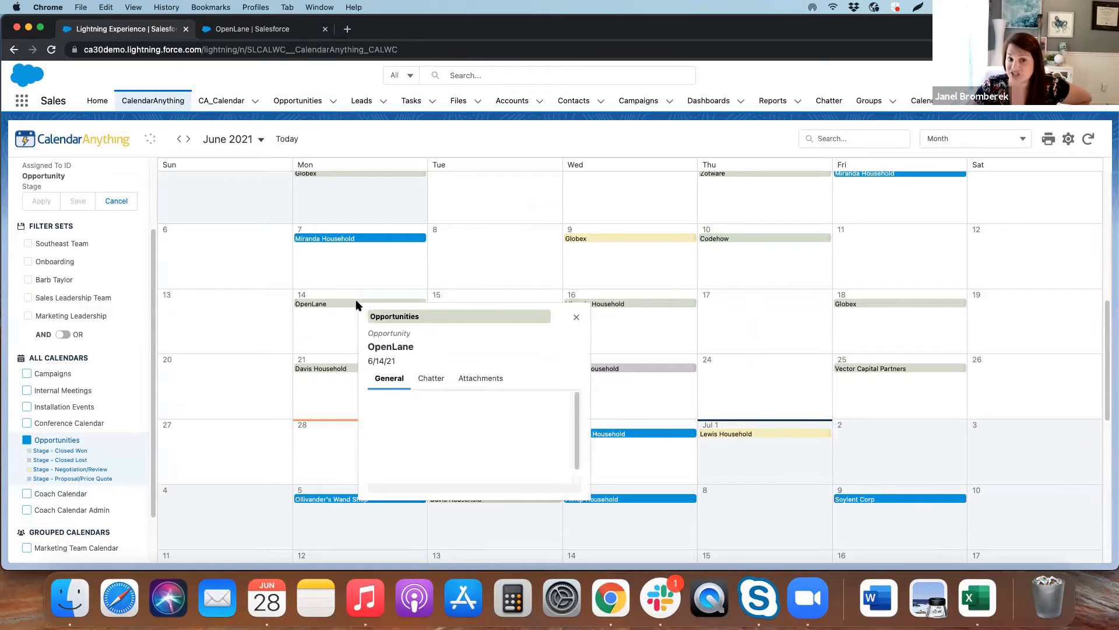
scroll(458, 410, "down", 1)
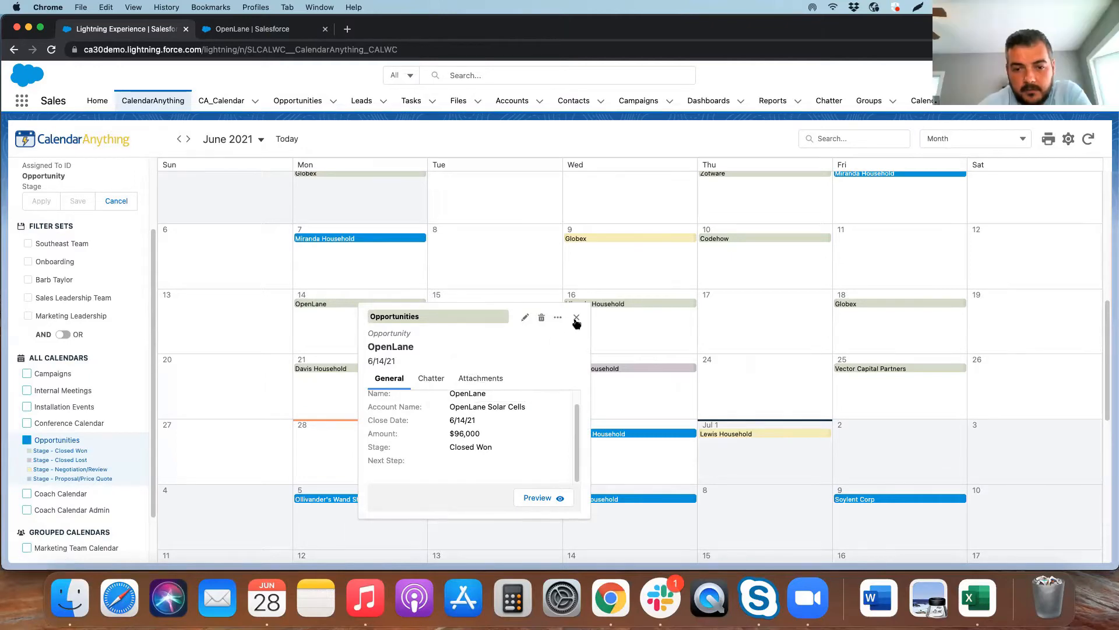
left_click(527, 318)
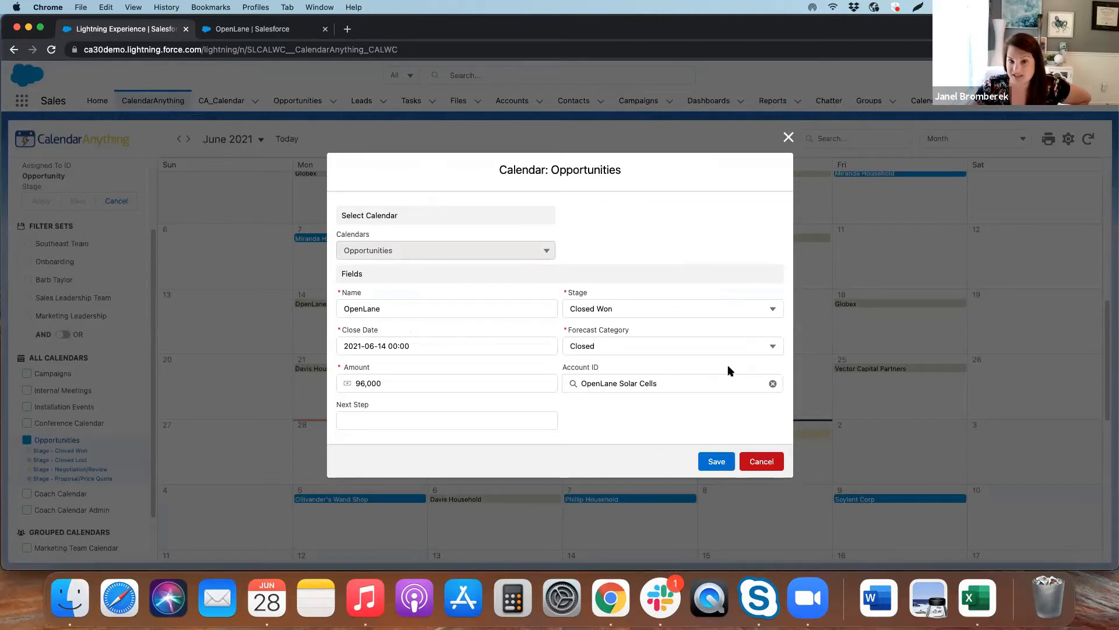
left_click(769, 460)
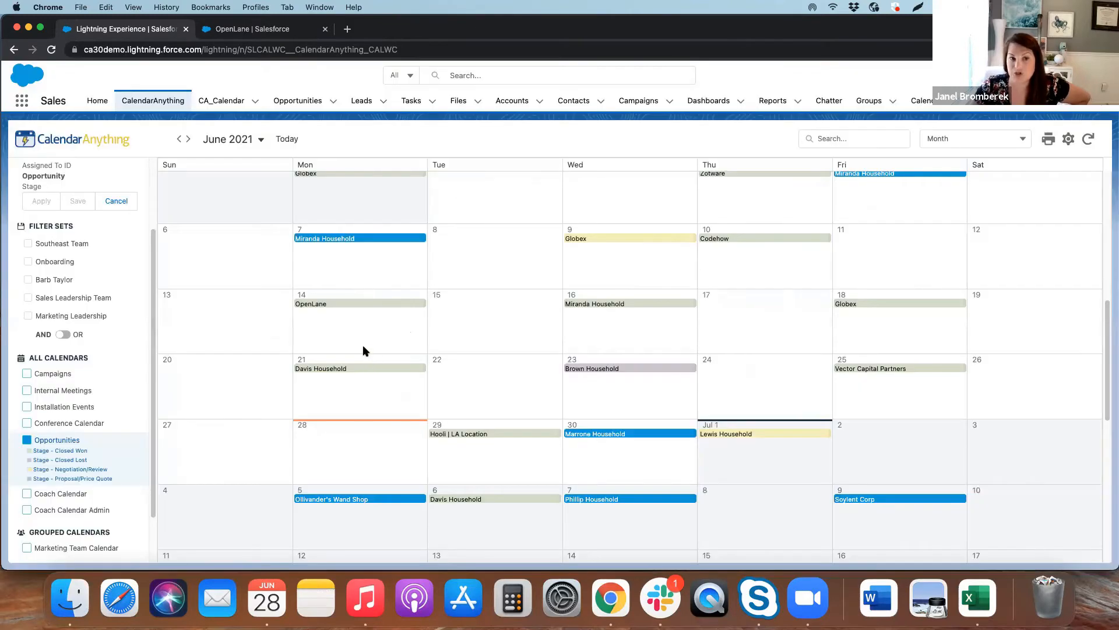
Start a record spanning June 14 to 18, switch its calendar from Internal Meetings to Opportunities, and cancel the form
left_click(870, 341)
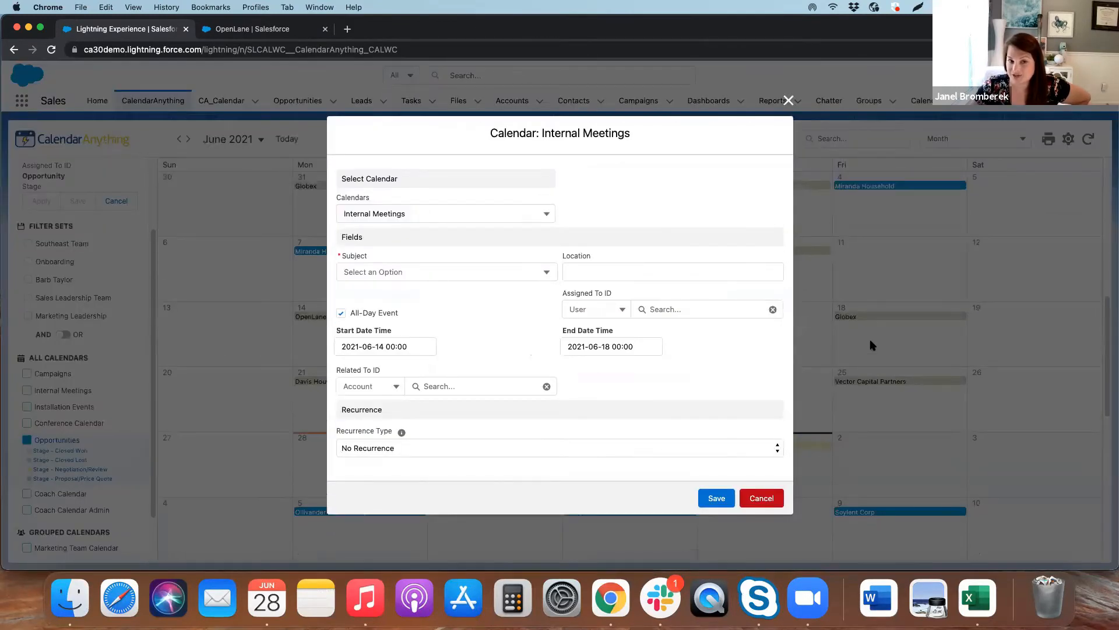
left_click(402, 211)
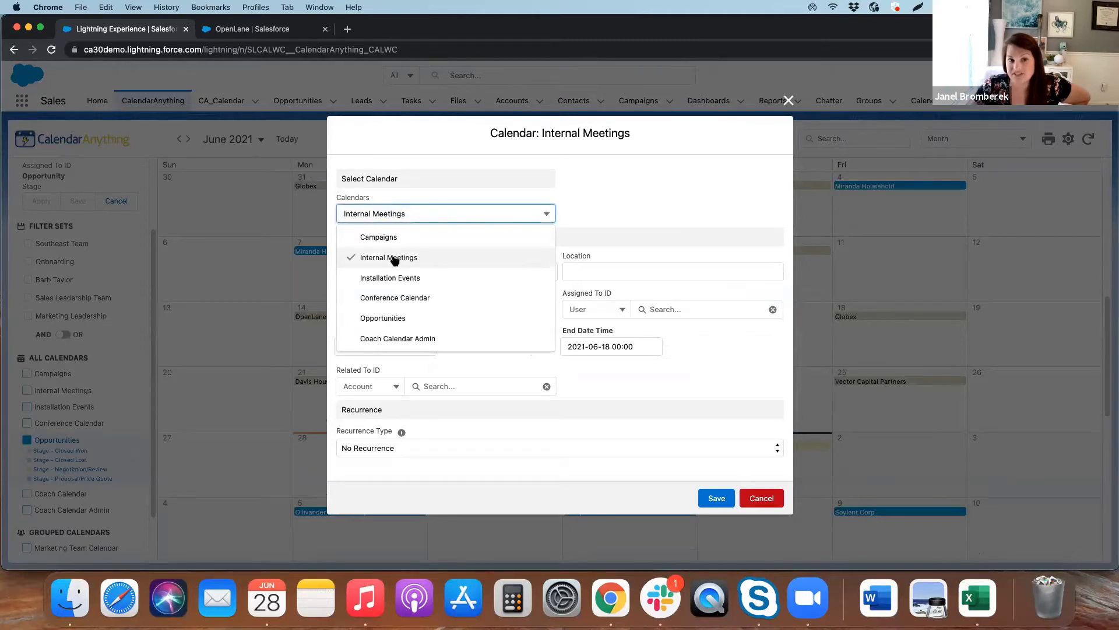
left_click(385, 318)
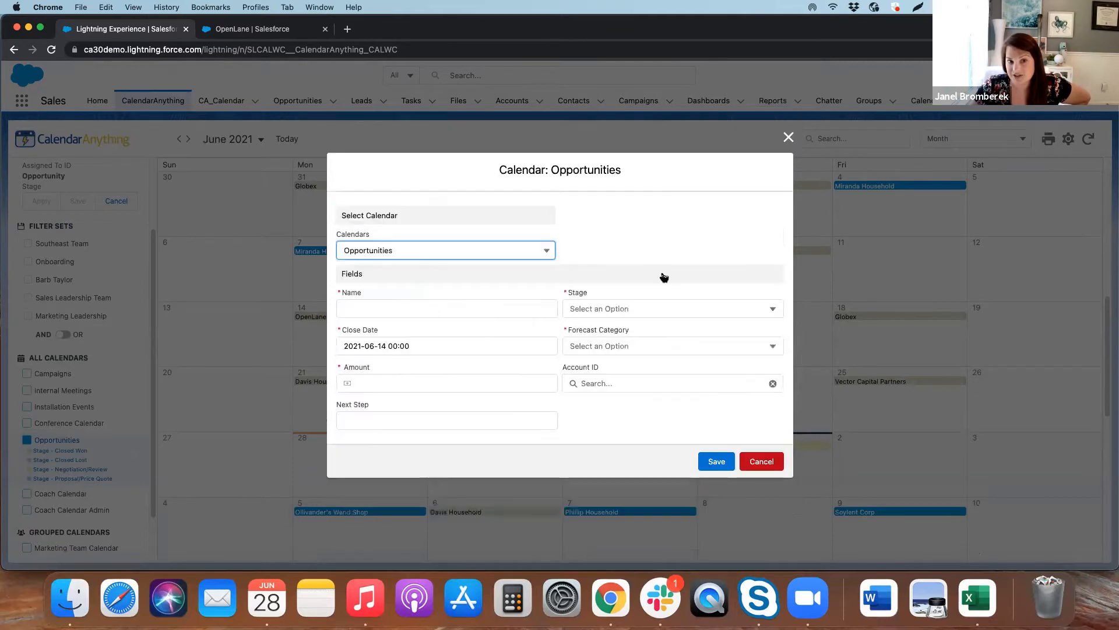
left_click(453, 249)
left_click(603, 232)
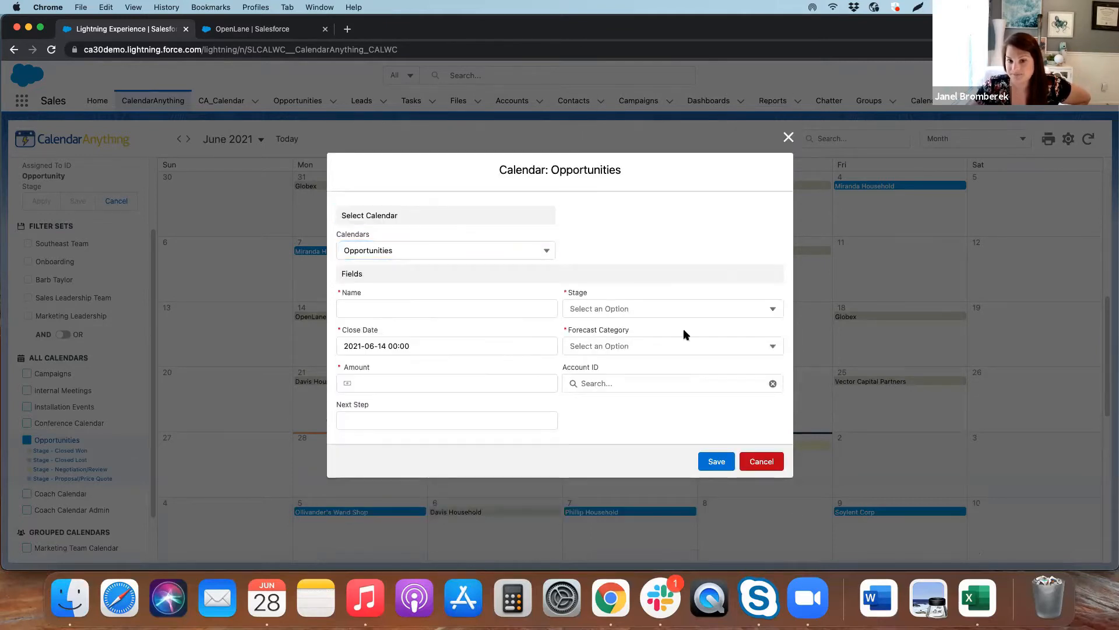
left_click(777, 461)
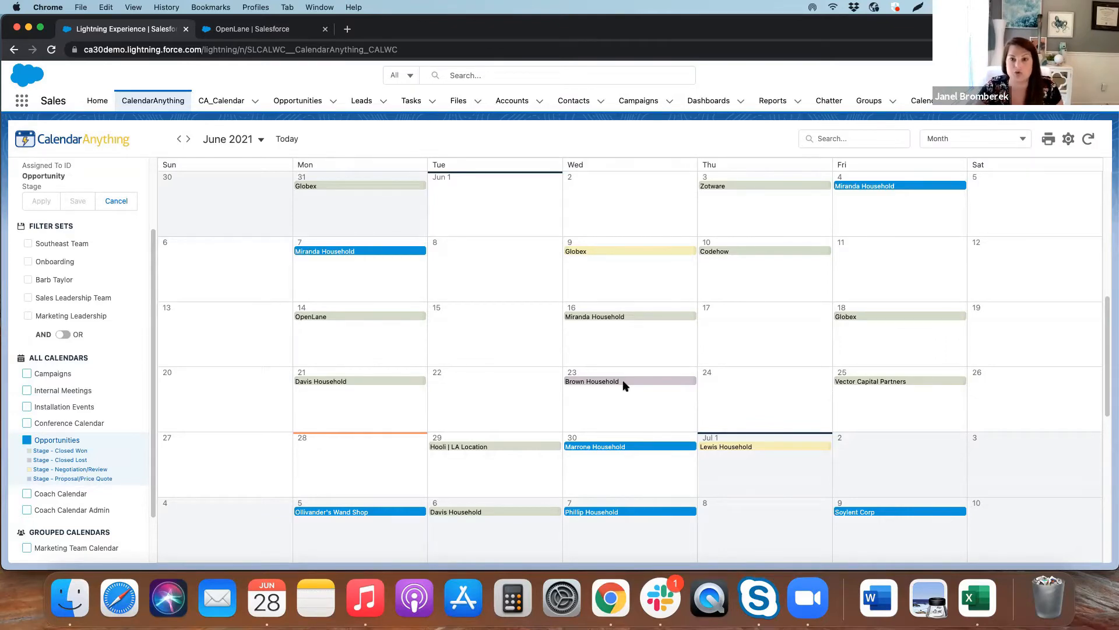
Start a new opportunity on July 1 named Test Opp, with stage Needs Analysis and forecast category Omitted
left_click(722, 461)
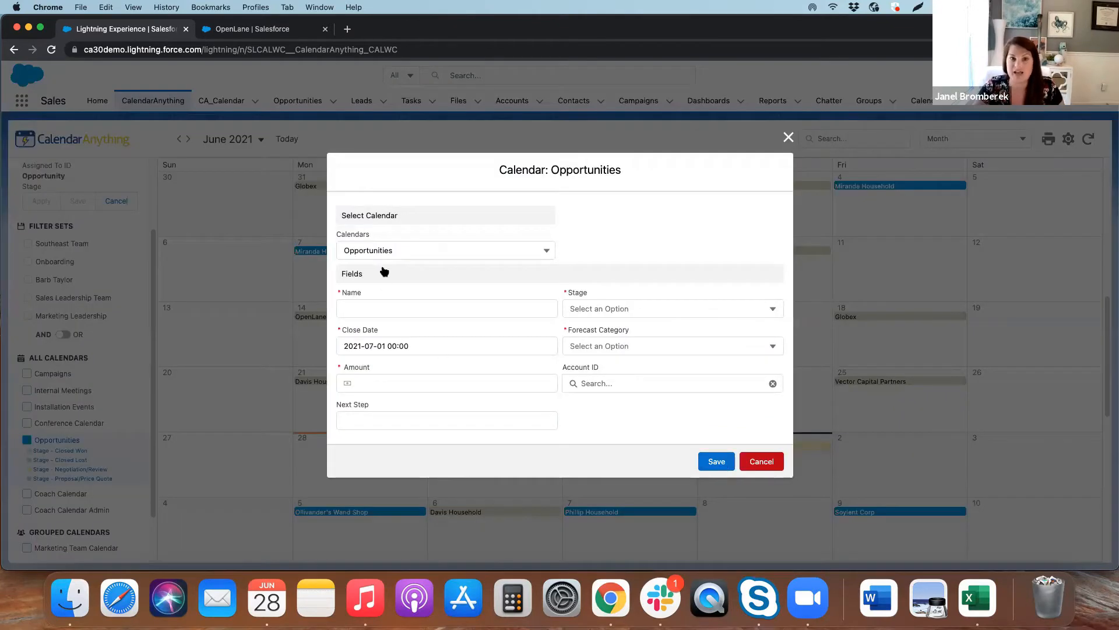
left_click(385, 292)
type("Test Opp")
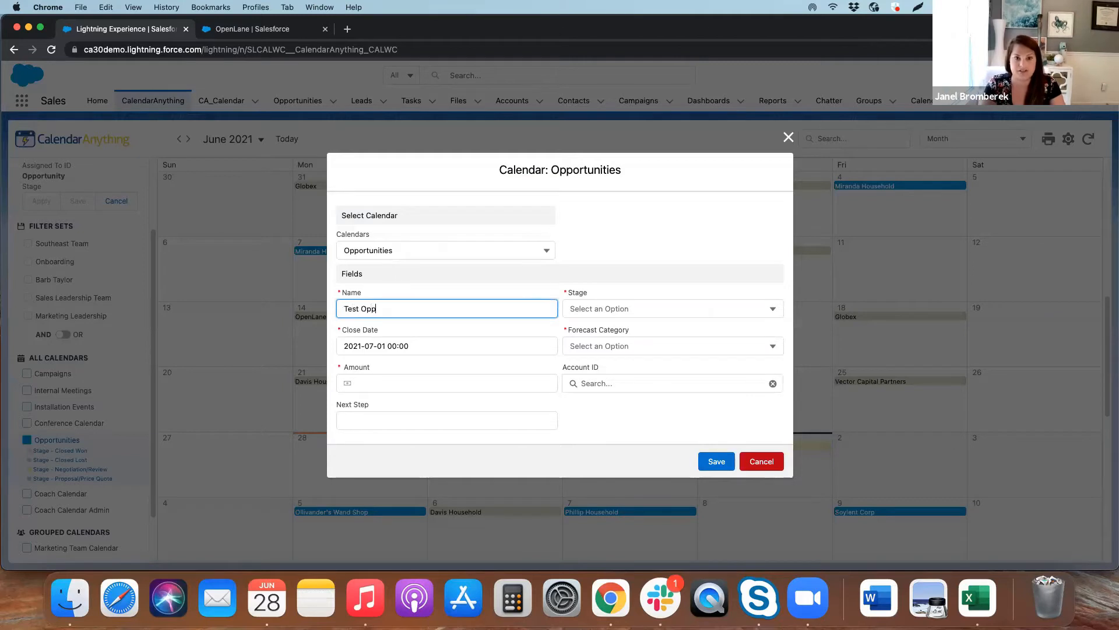
key("Tab")
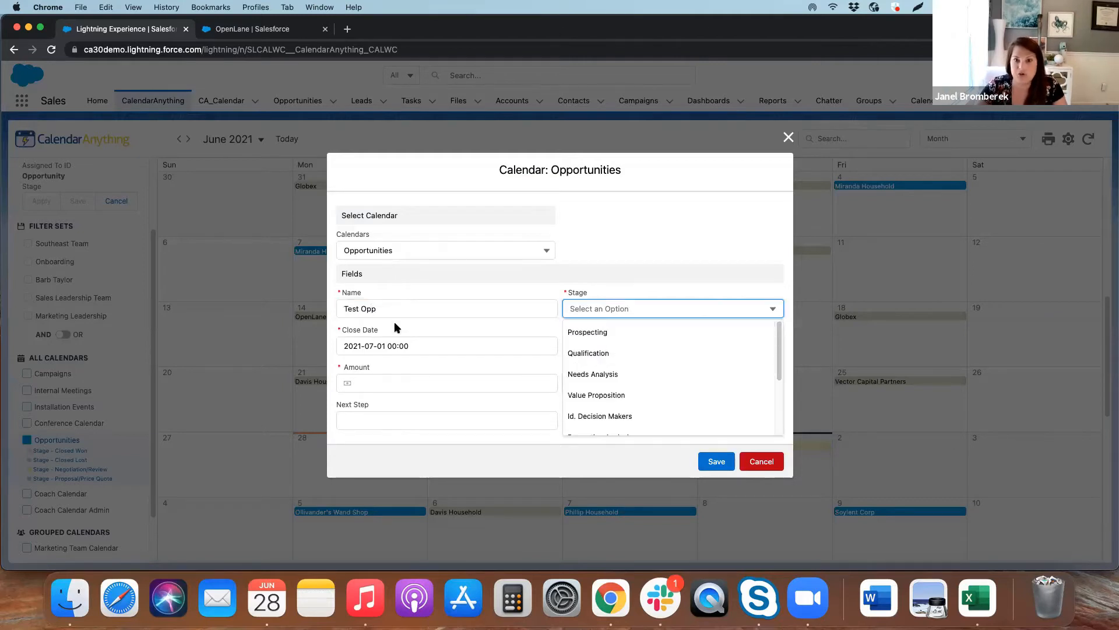
left_click(582, 375)
left_click(561, 346)
left_click(599, 369)
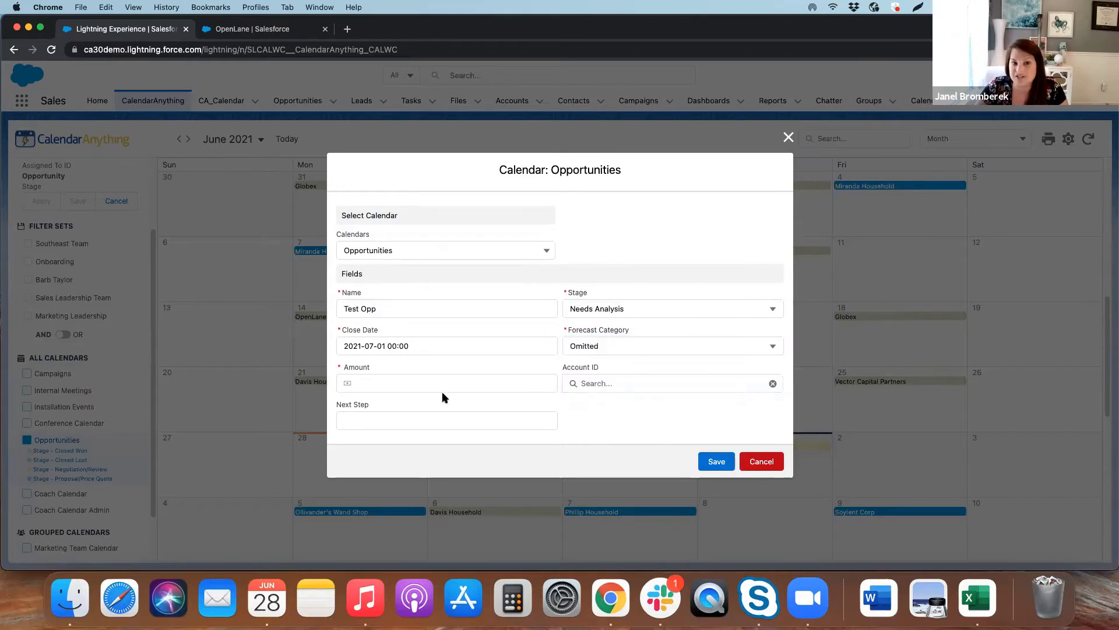
Set the opportunity's amount to 5000 and its account to Corporate, and save it
left_click(438, 385)
type("5000")
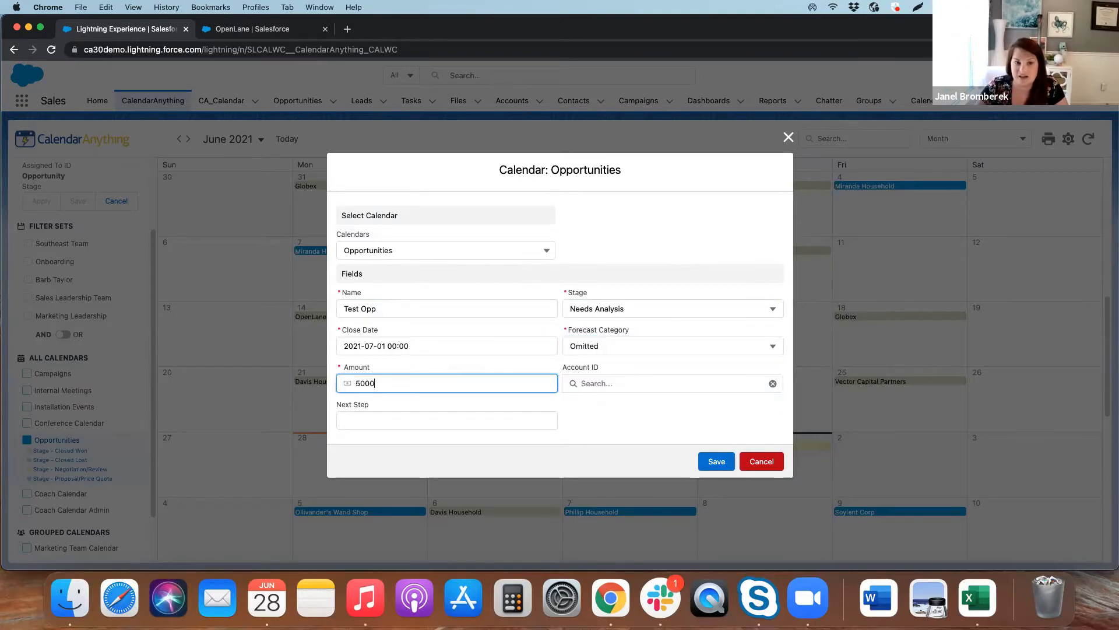
key("Tab")
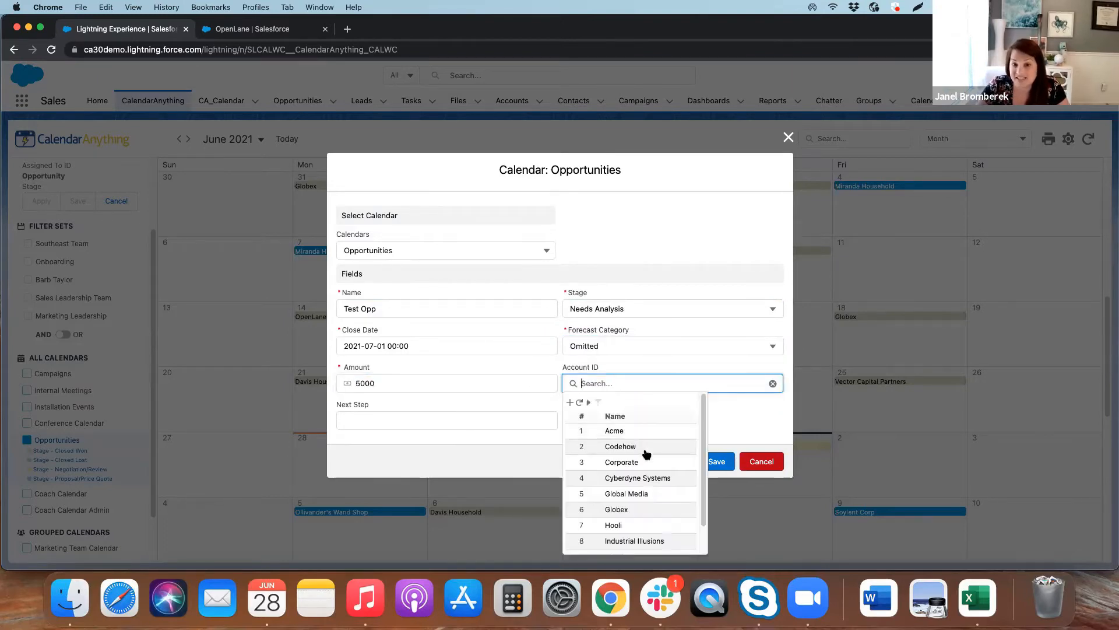
left_click(644, 459)
left_click(630, 385)
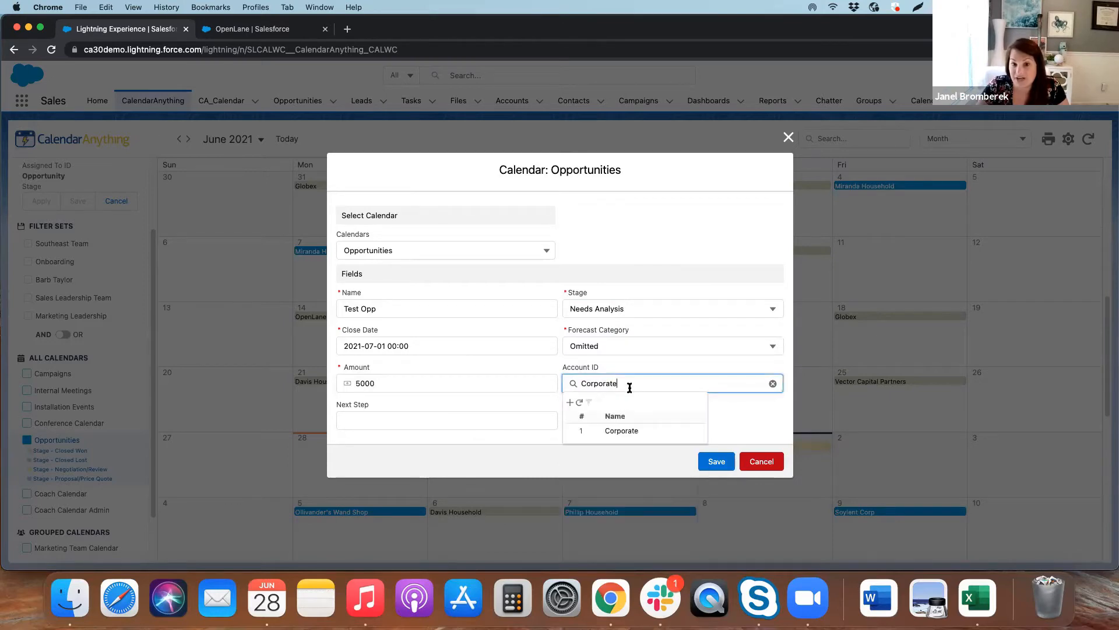
left_click(528, 404)
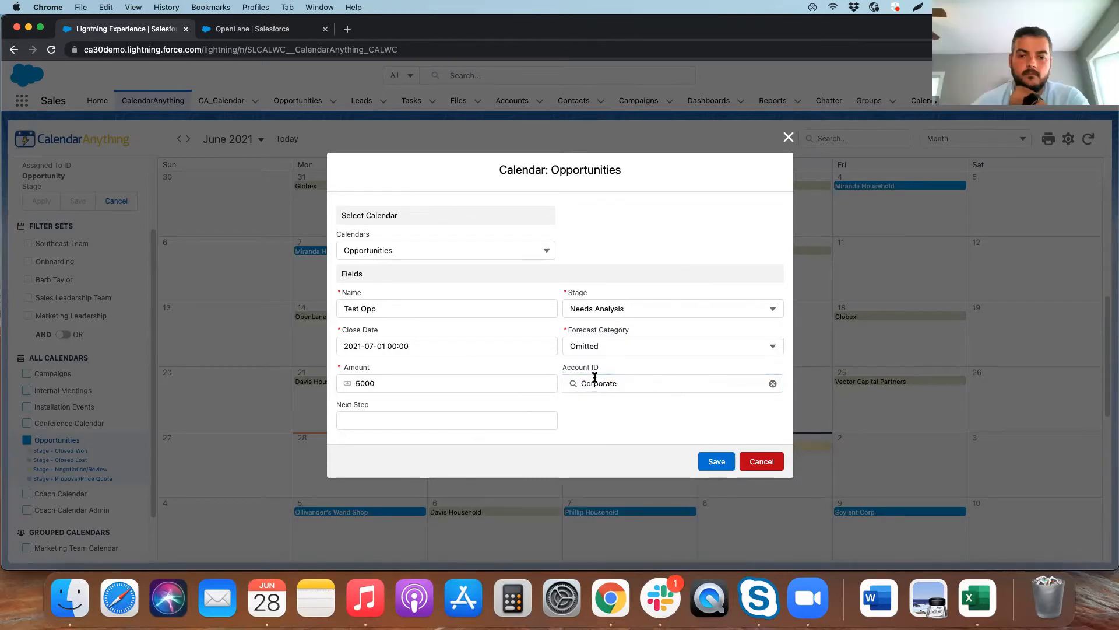
left_click(717, 461)
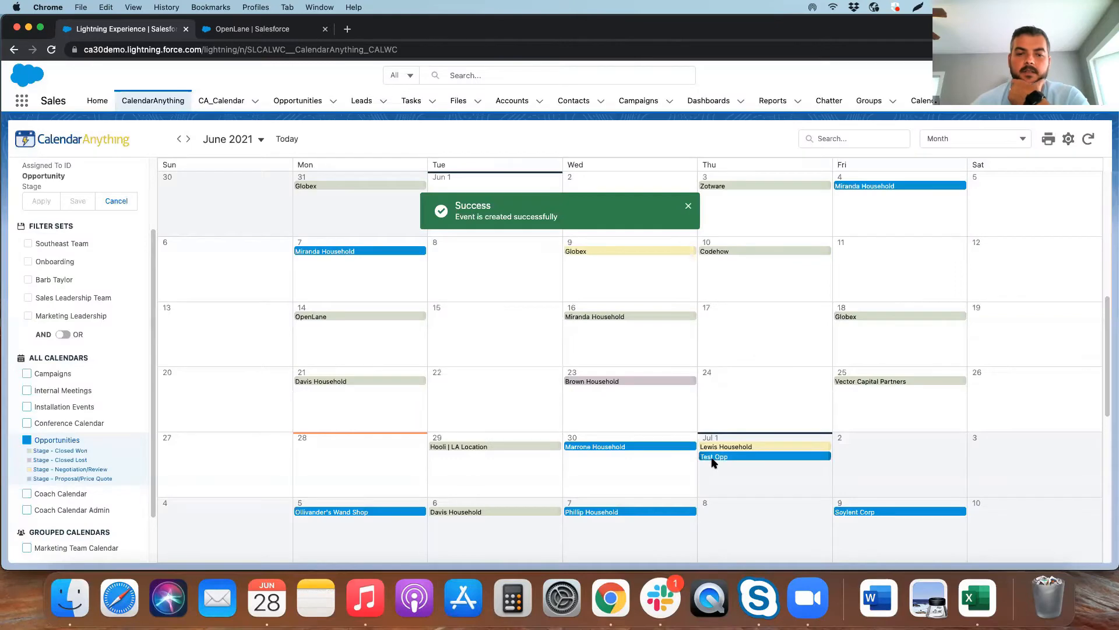
Open the Test Opp record in its own browser tab and return to the calendar tab
left_click(731, 457)
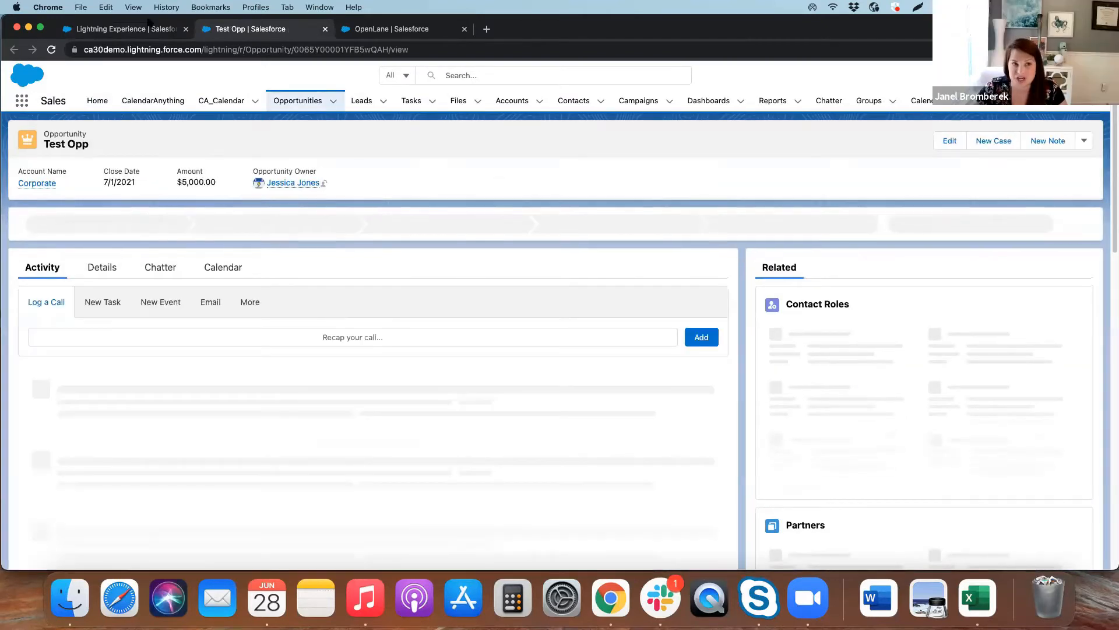
left_click(147, 29)
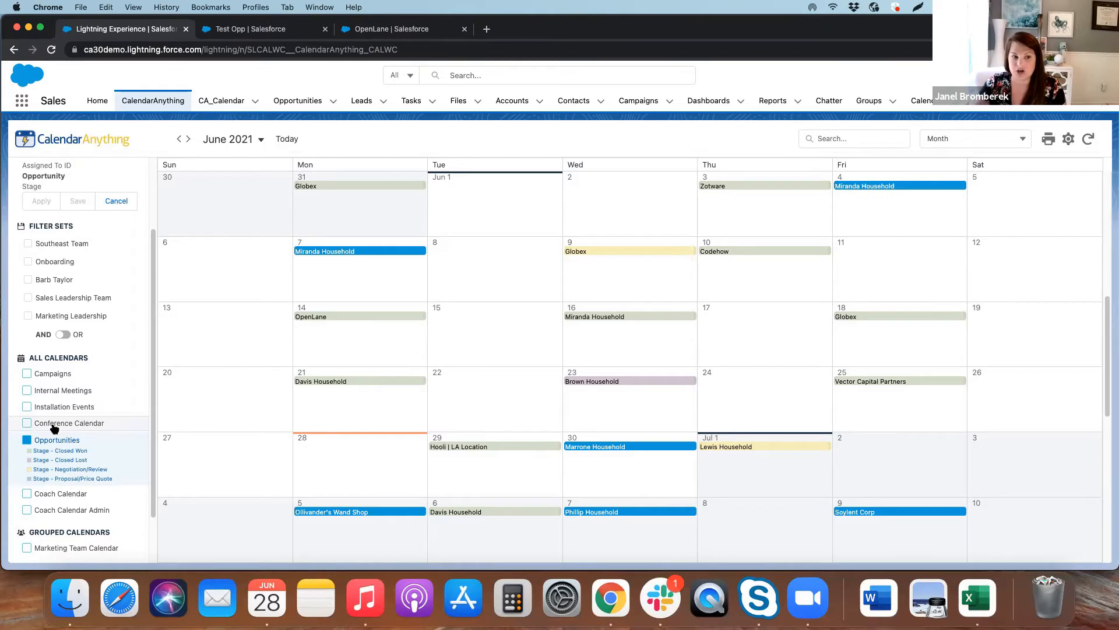
Display the grouped Marketing Team Calendar and switch the calendar to the Gantt view
left_click(75, 553)
scroll(109, 499, "down", 2)
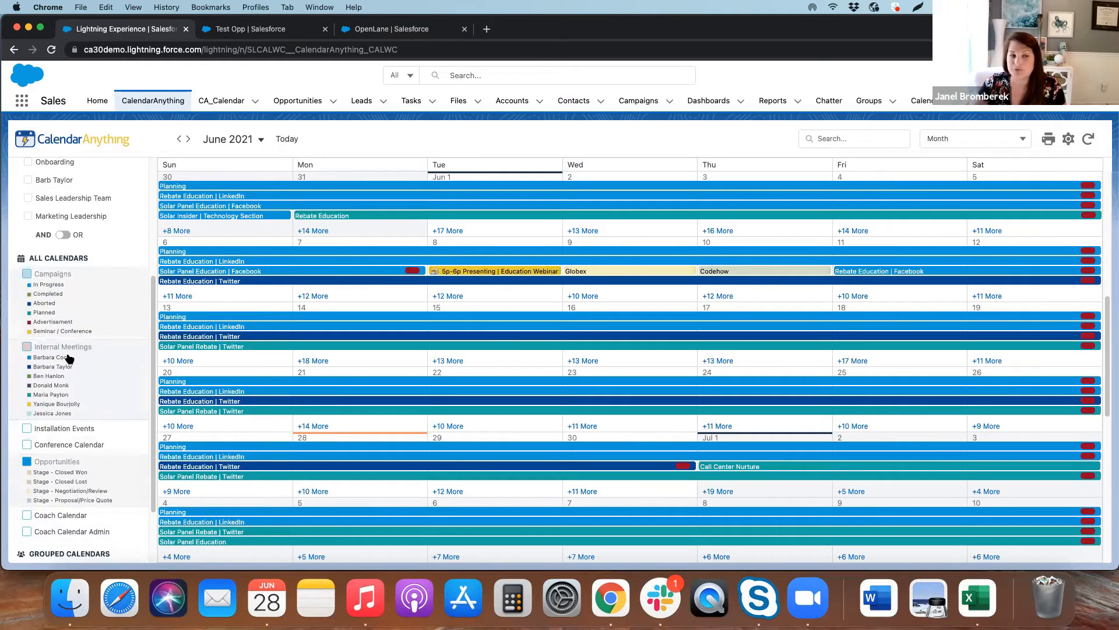
left_click(997, 144)
left_click(972, 263)
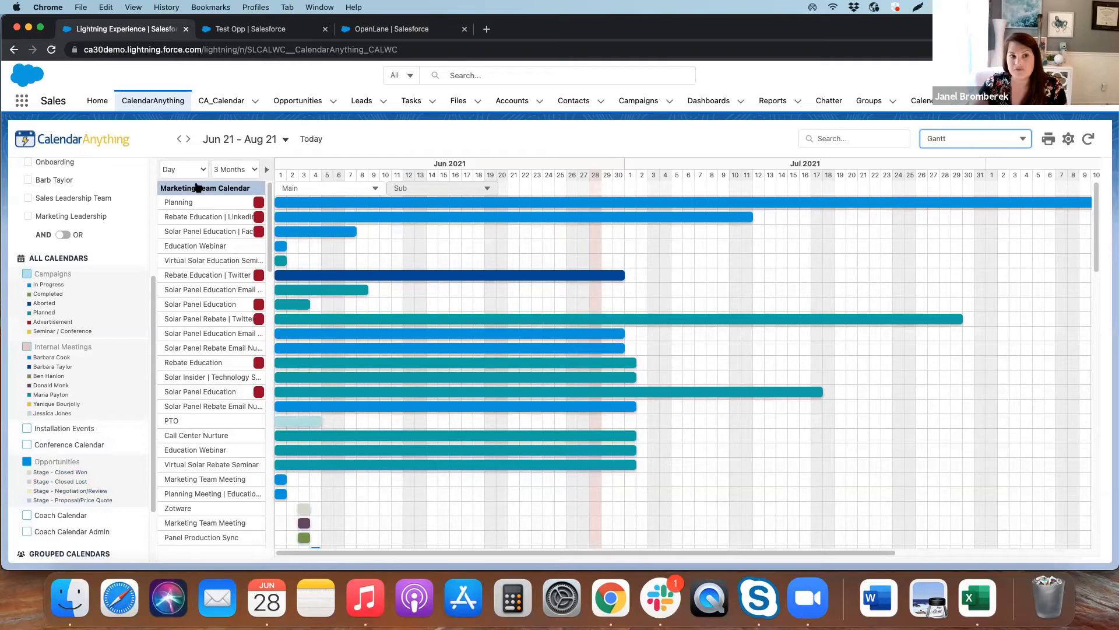
Group the Gantt chart by Owner ID, reload the page, and look through the records under each owner
left_click(293, 189)
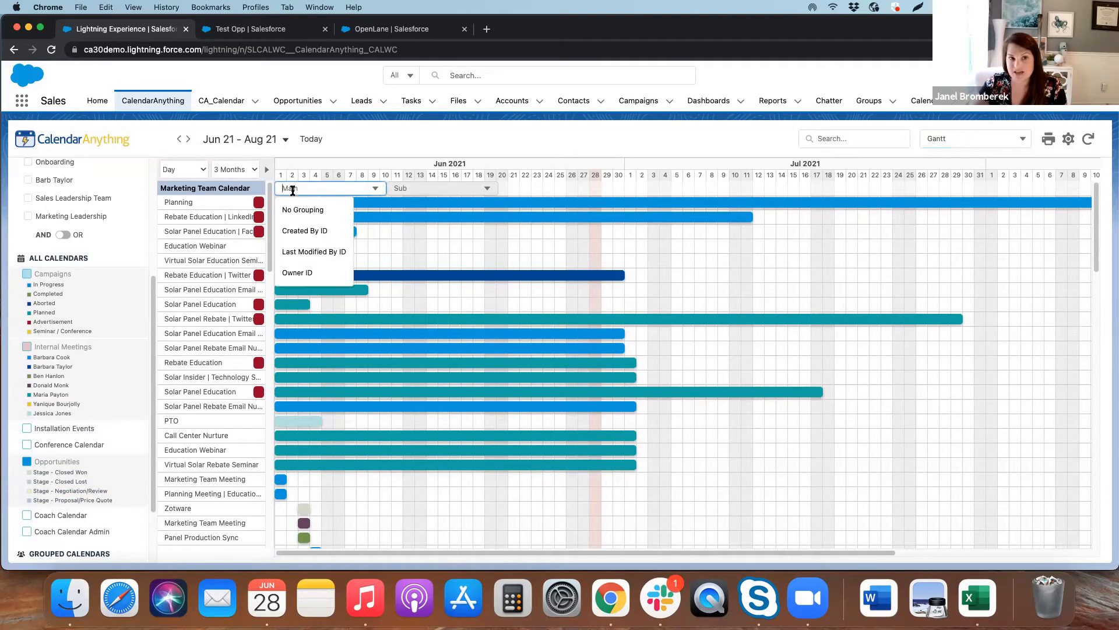
left_click(304, 271)
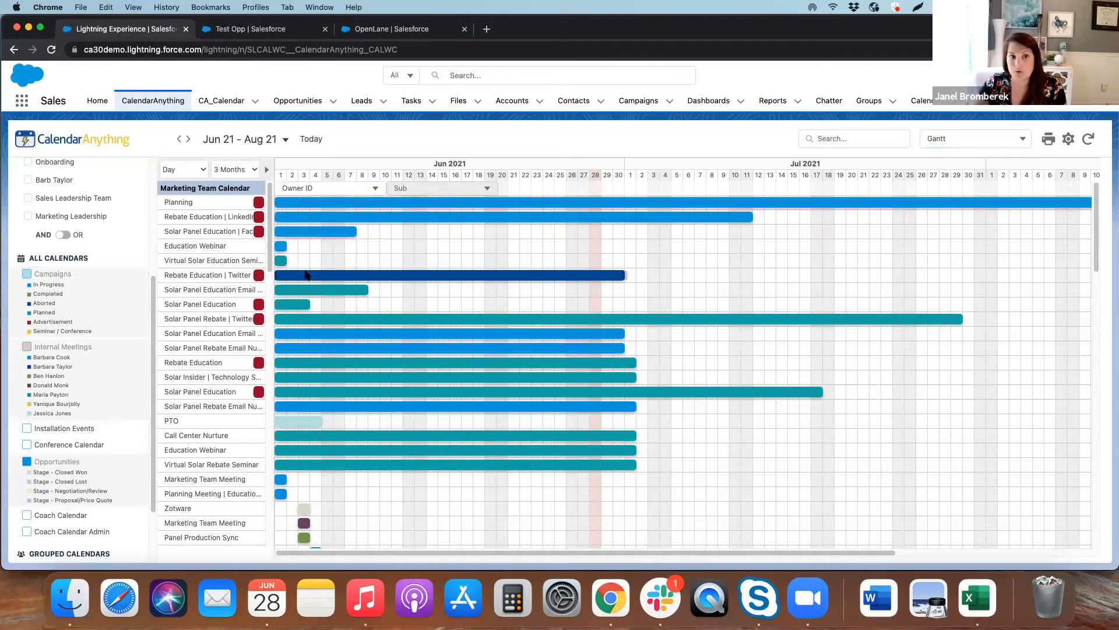
left_click(50, 50)
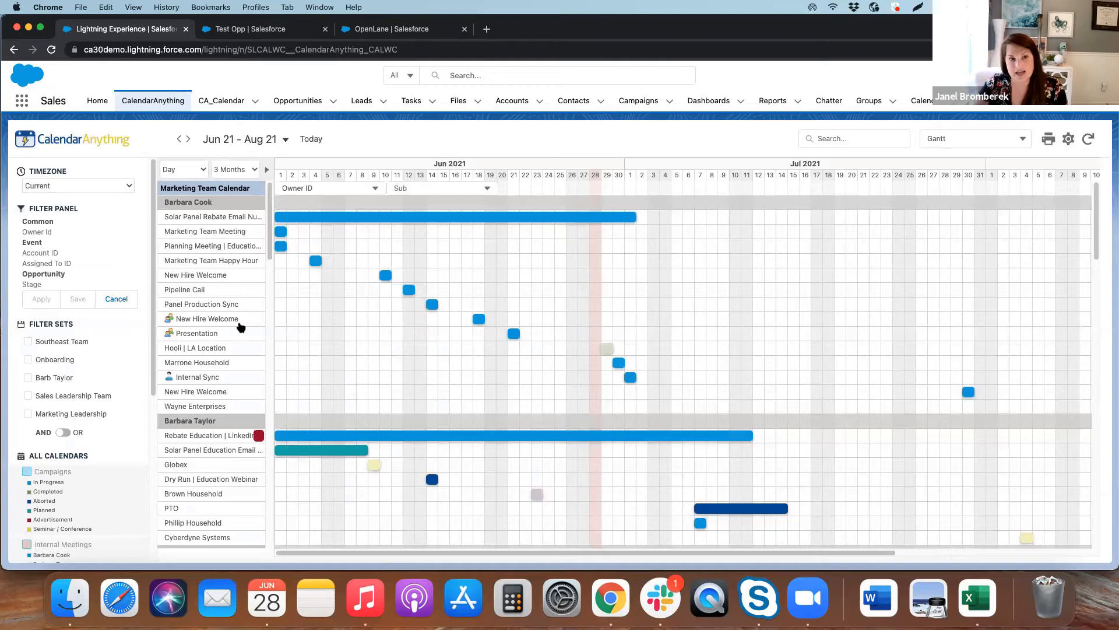
scroll(90, 473, "down", 4)
scroll(92, 474, "down", 1)
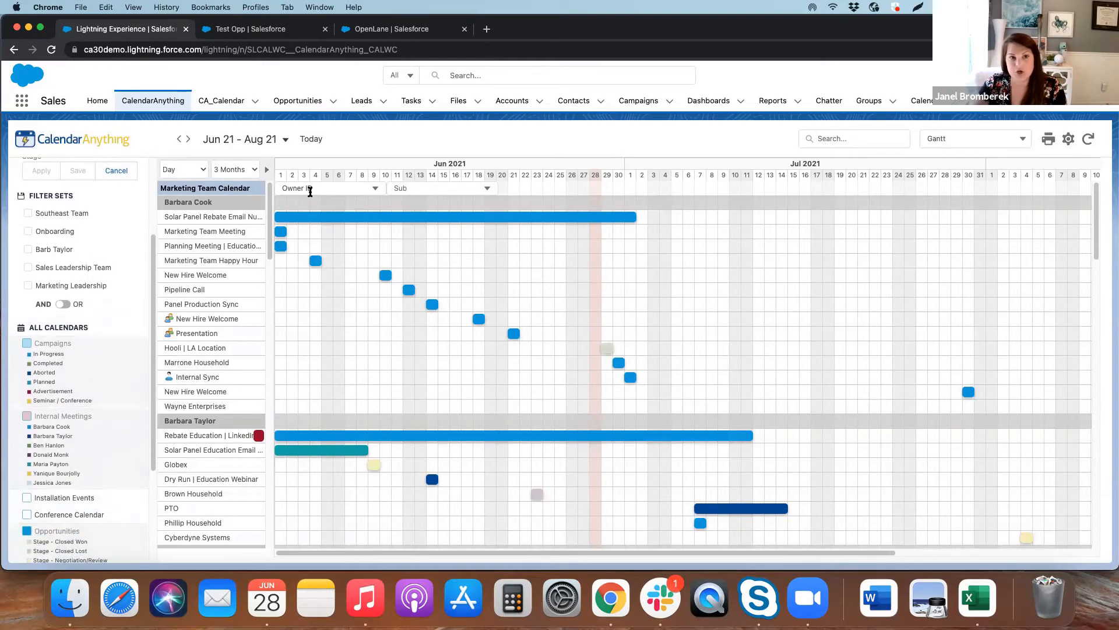
scroll(219, 260, "down", 1)
scroll(218, 261, "down", 8)
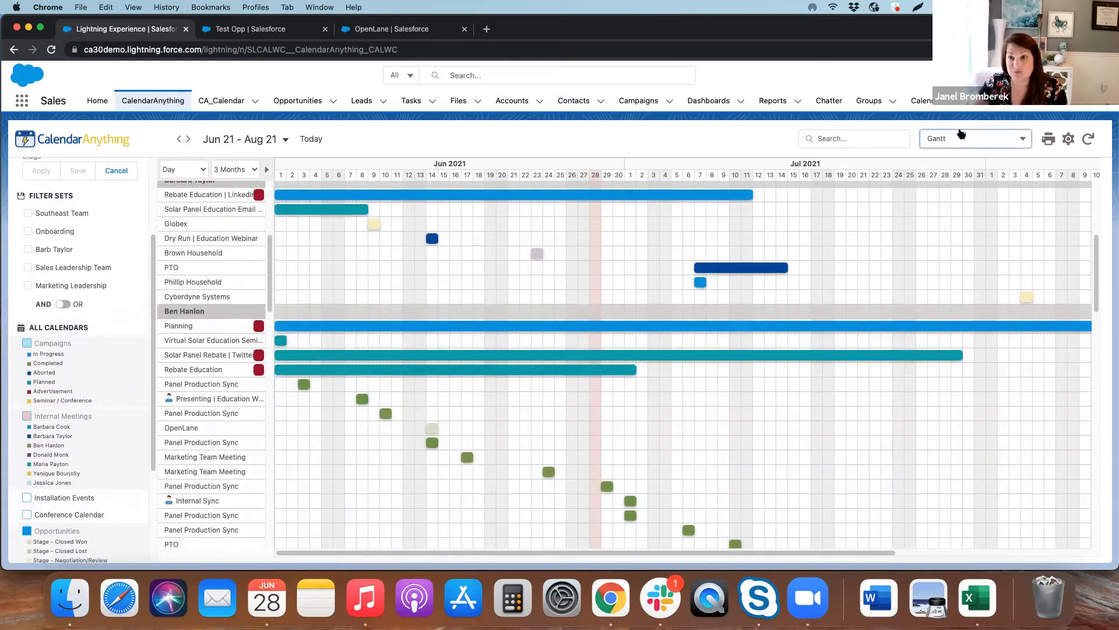
Switch to the Swimlane view and move the June 24 Marketing Team Meeting up to the preceding owner's lane
left_click(959, 133)
left_click(952, 285)
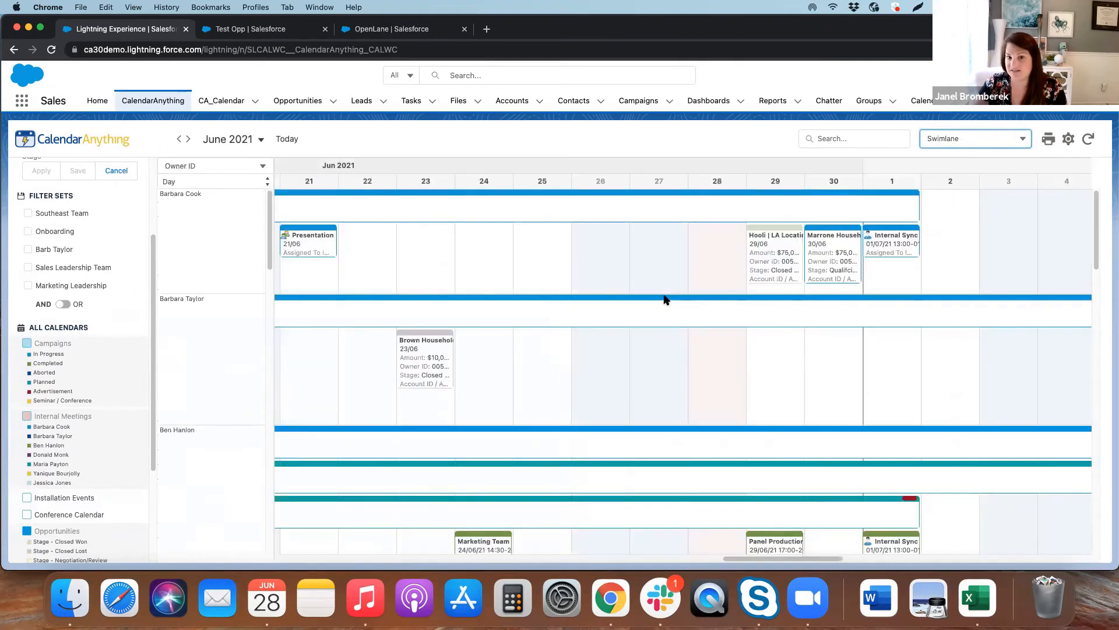
scroll(621, 378, "down", 1)
scroll(621, 377, "down", 5)
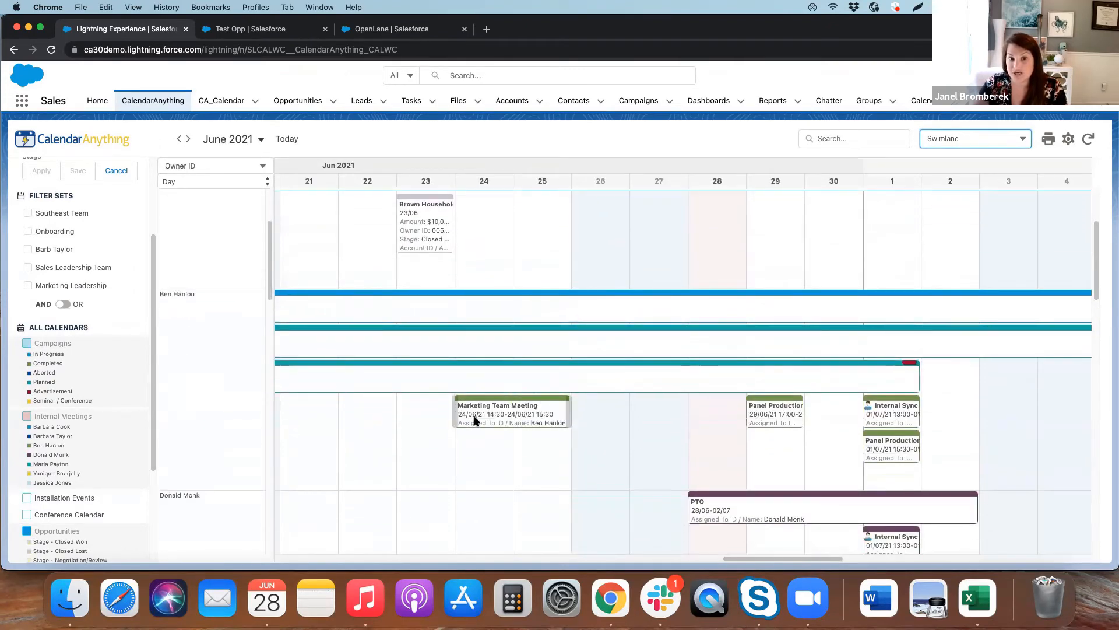
left_click_drag(474, 420, 457, 235)
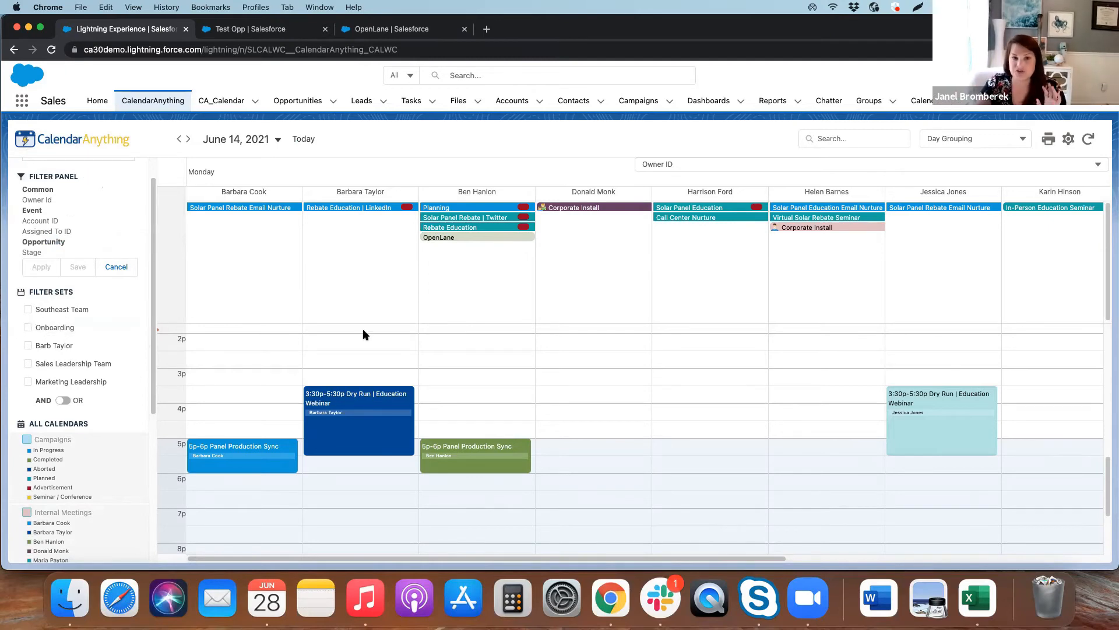
Open the Campaigns calendar's settings and view its Filter Criteria
right_click(80, 452)
left_click(99, 462)
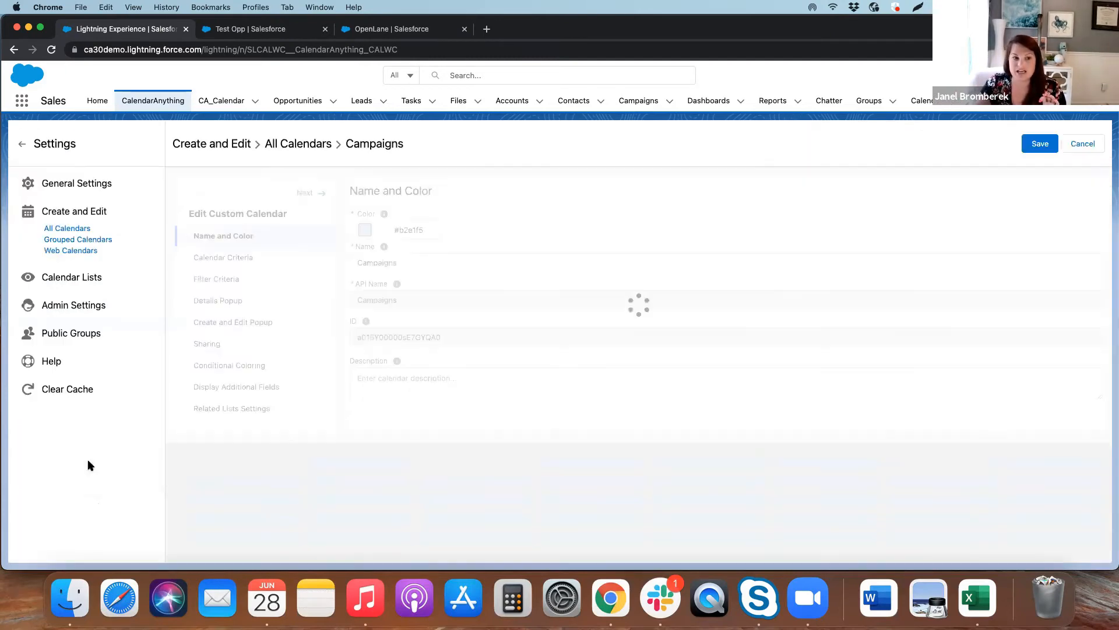
left_click(324, 281)
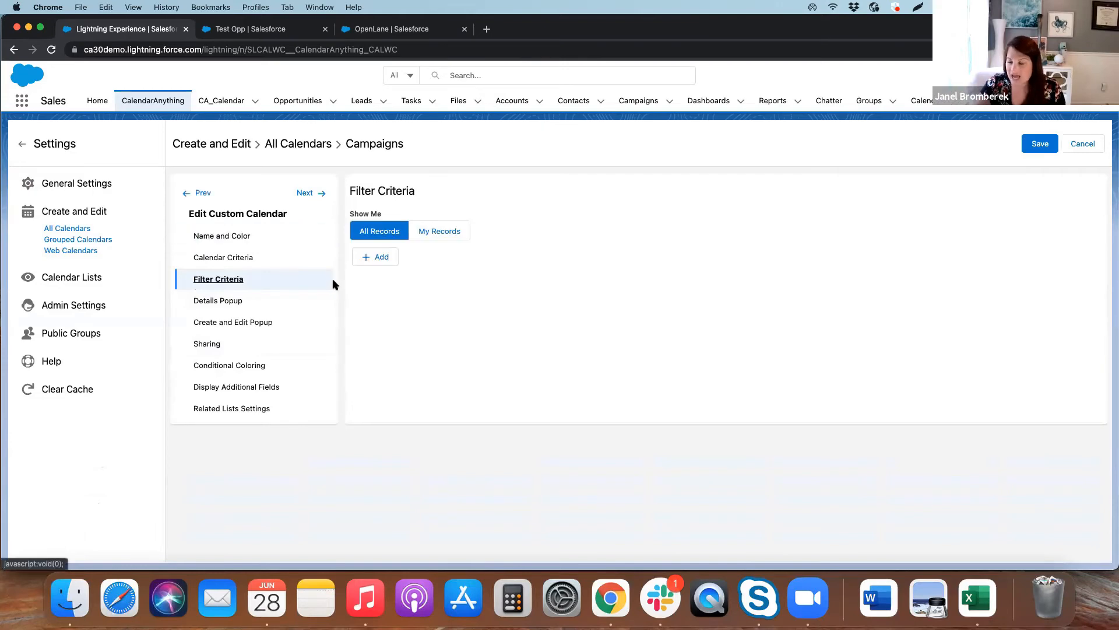
Try adding two blank filter rows to the Campaigns calendar's Filter Criteria, remove them, and leave the settings without saving
left_click(390, 258)
left_click(393, 291)
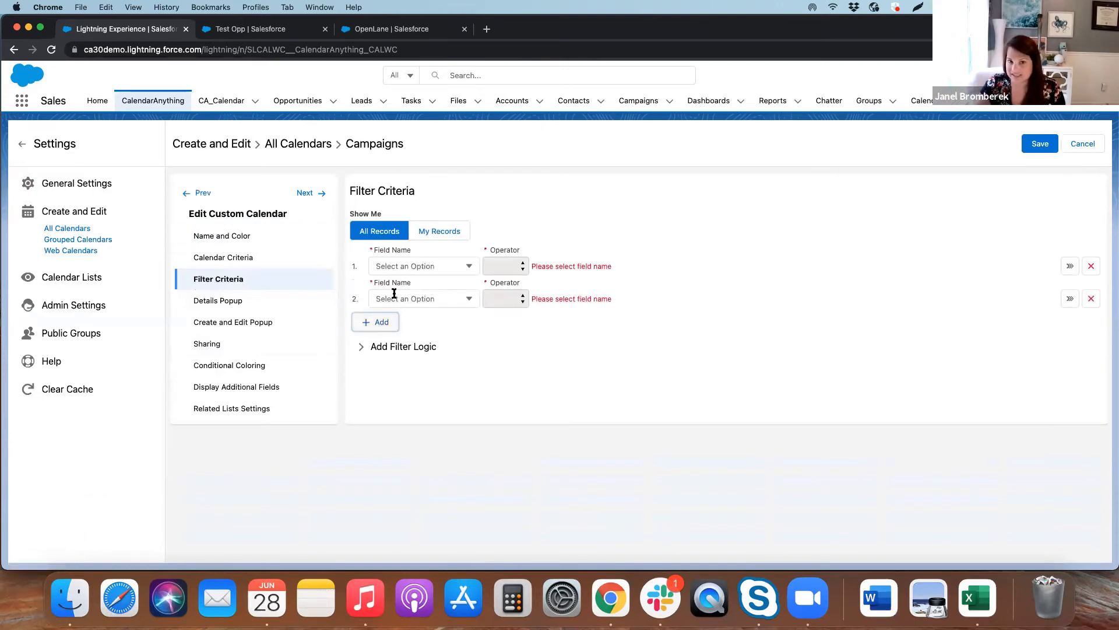
left_click(1091, 266)
left_click(1091, 267)
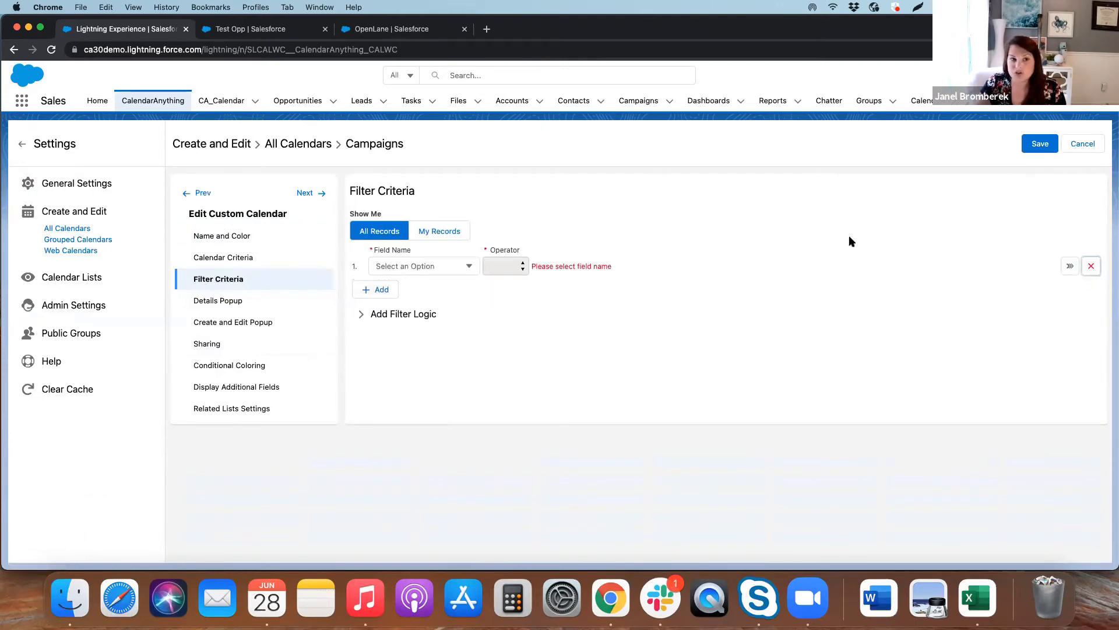
left_click(21, 144)
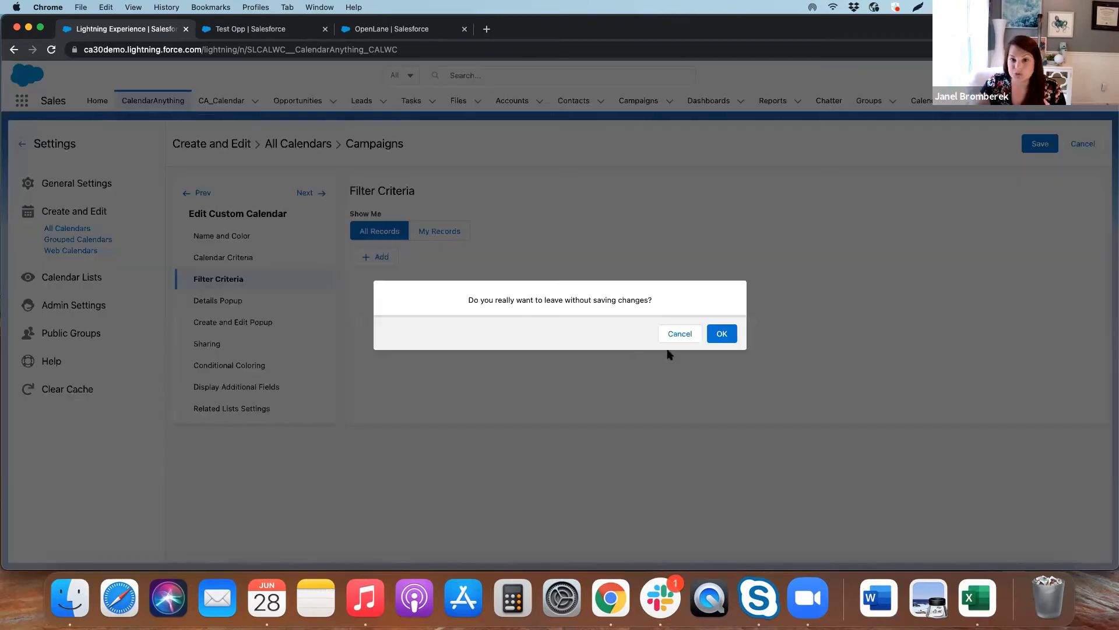
left_click(722, 333)
Search the calendar for one owner's first name, extend the search with a second owner's name, and clear it
left_click(844, 139)
type("jess")
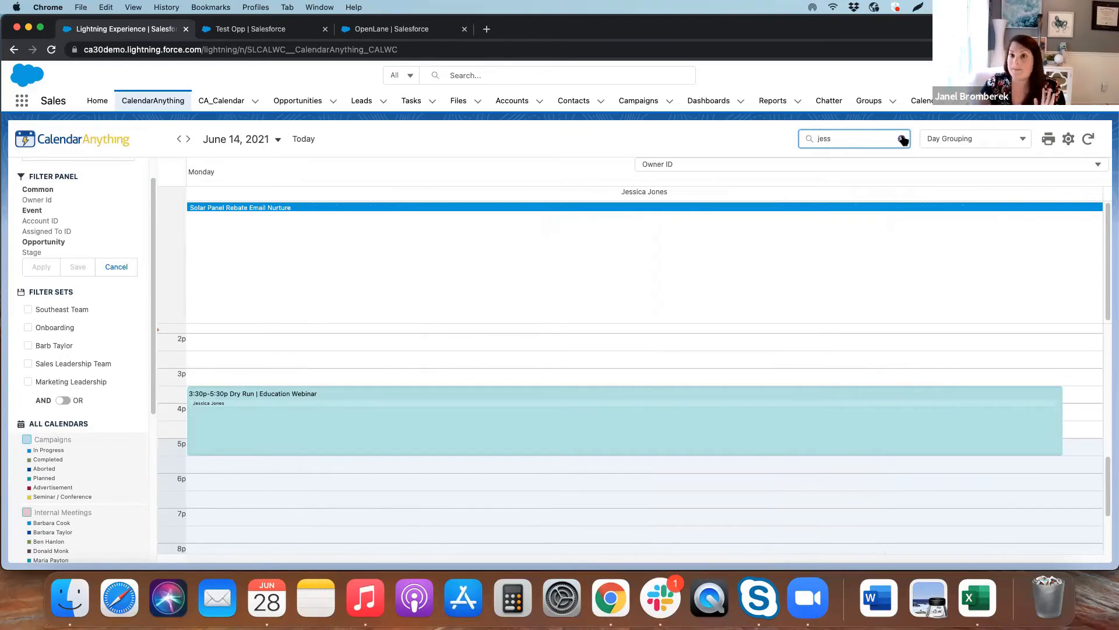
type("ica, barb")
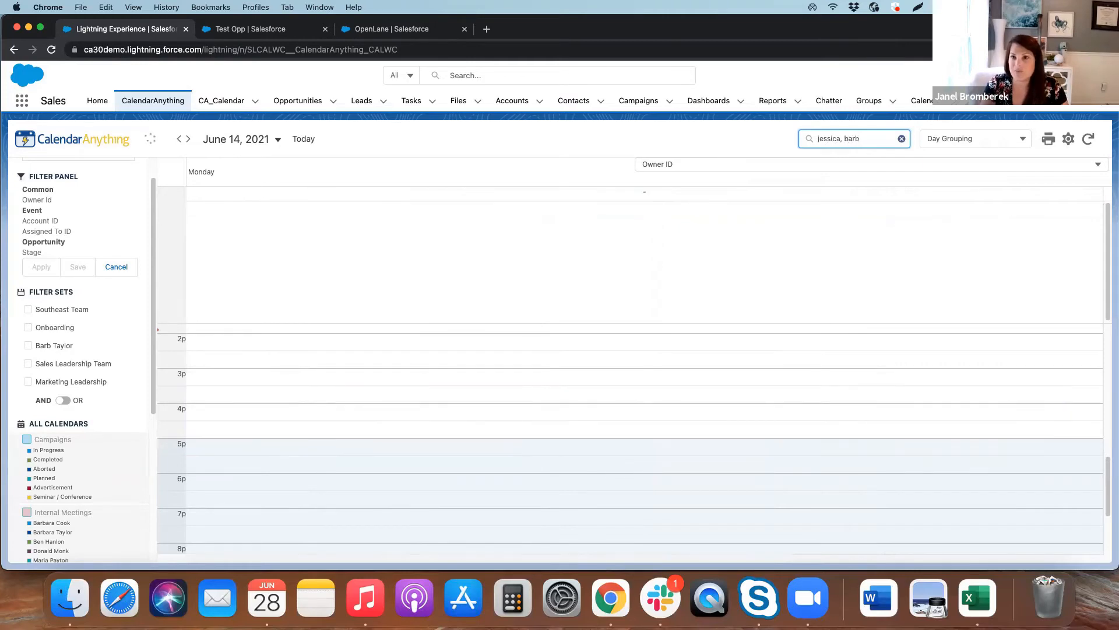
left_click(902, 139)
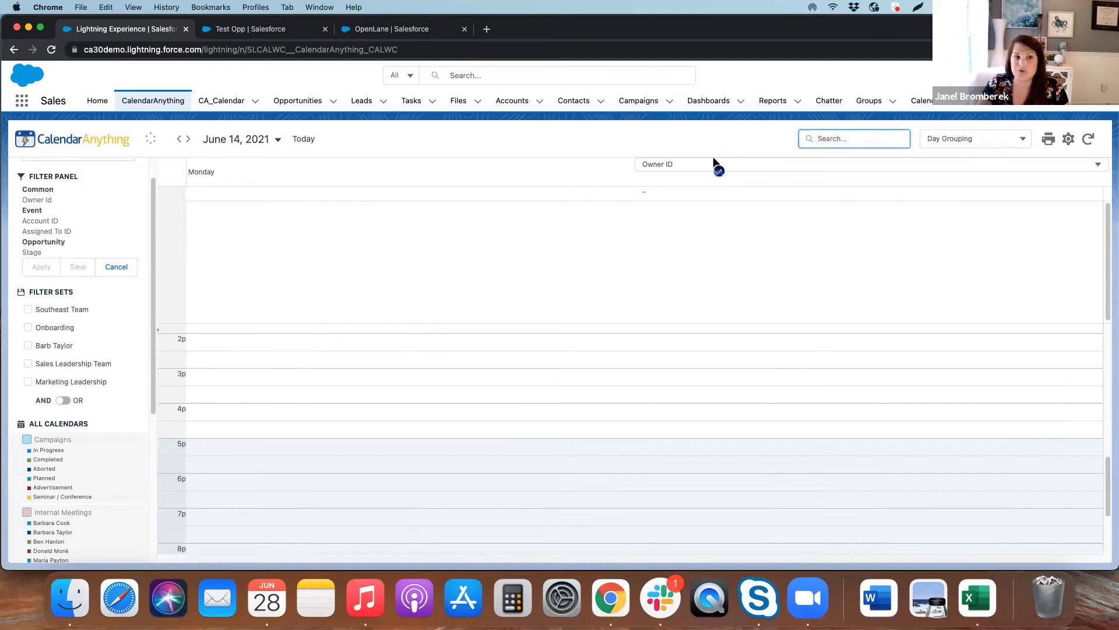
Apply the Southeast Team filter set, and edit it to add another owner to its Owner Id filter
left_click(84, 317)
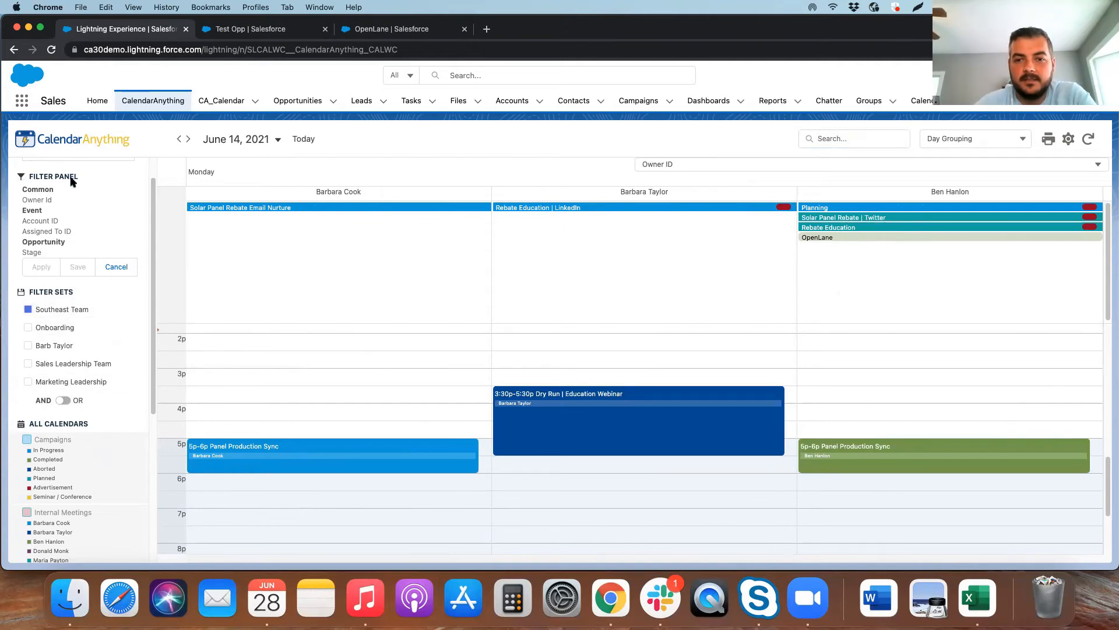
right_click(77, 313)
left_click(82, 322)
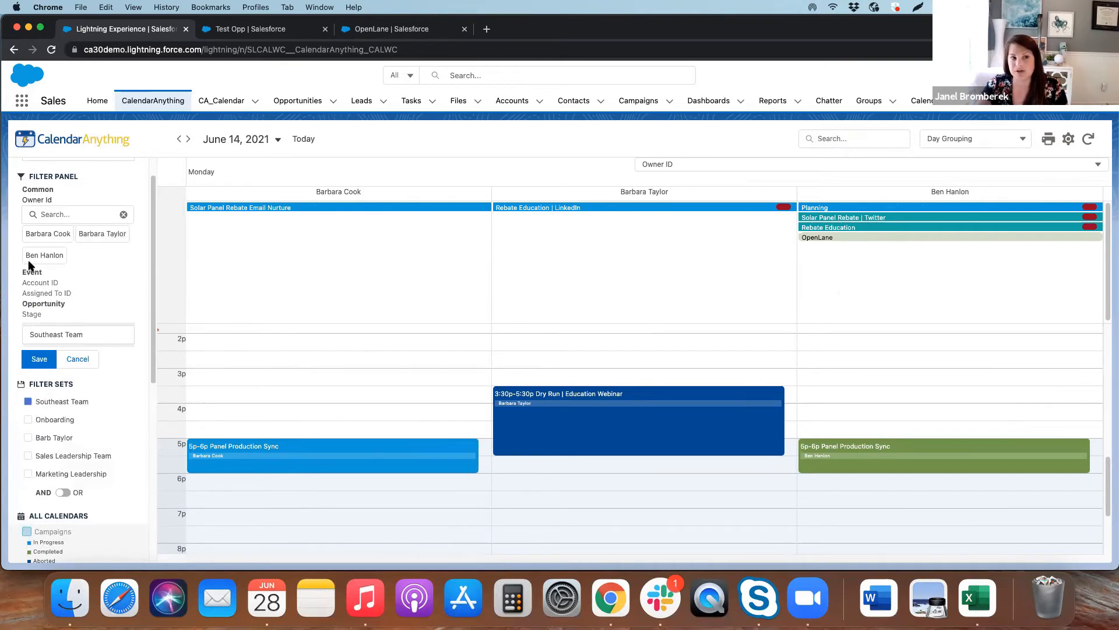
left_click(66, 213)
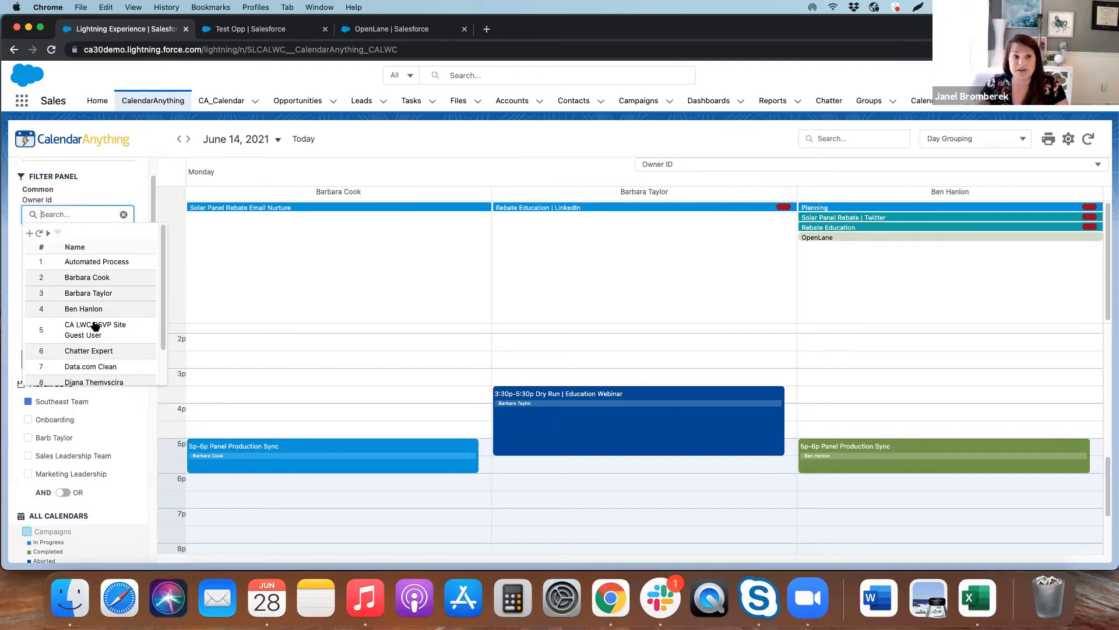
scroll(92, 366, "down", 1)
left_click(92, 360)
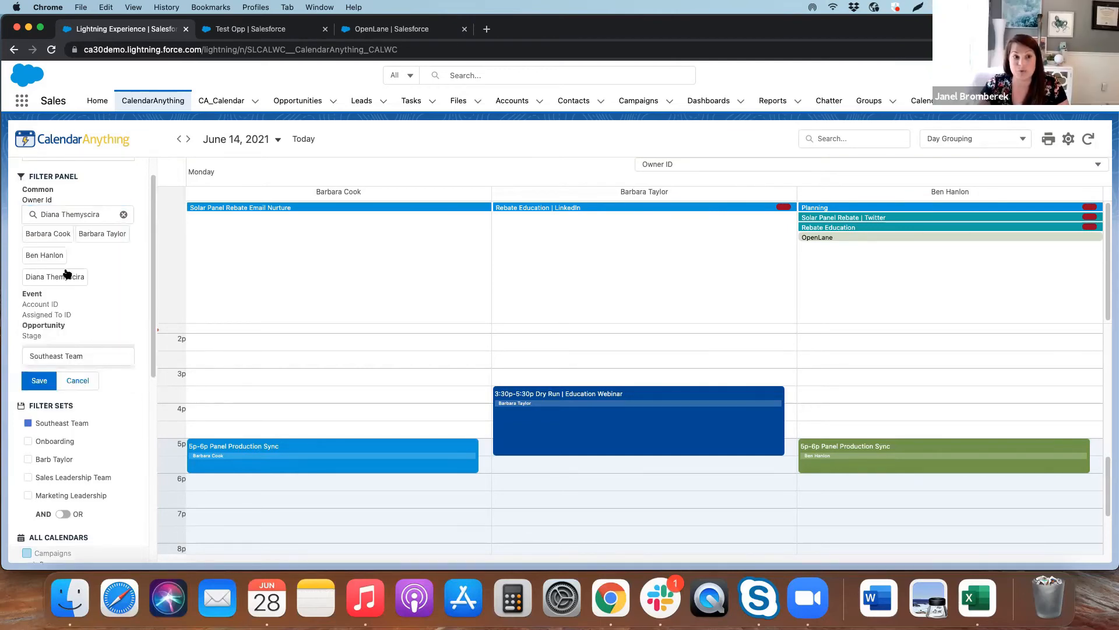
left_click(40, 380)
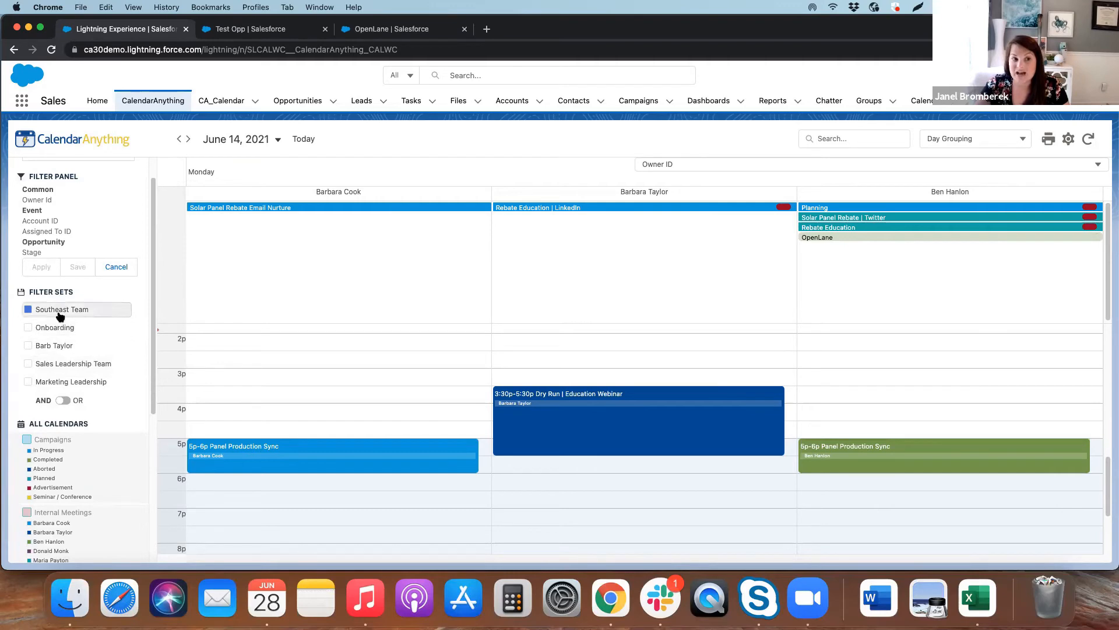
Combine the Southeast Team and Marketing Leadership filter sets with OR logic, switch back to AND, and clear both sets
left_click(64, 401)
left_click(27, 381)
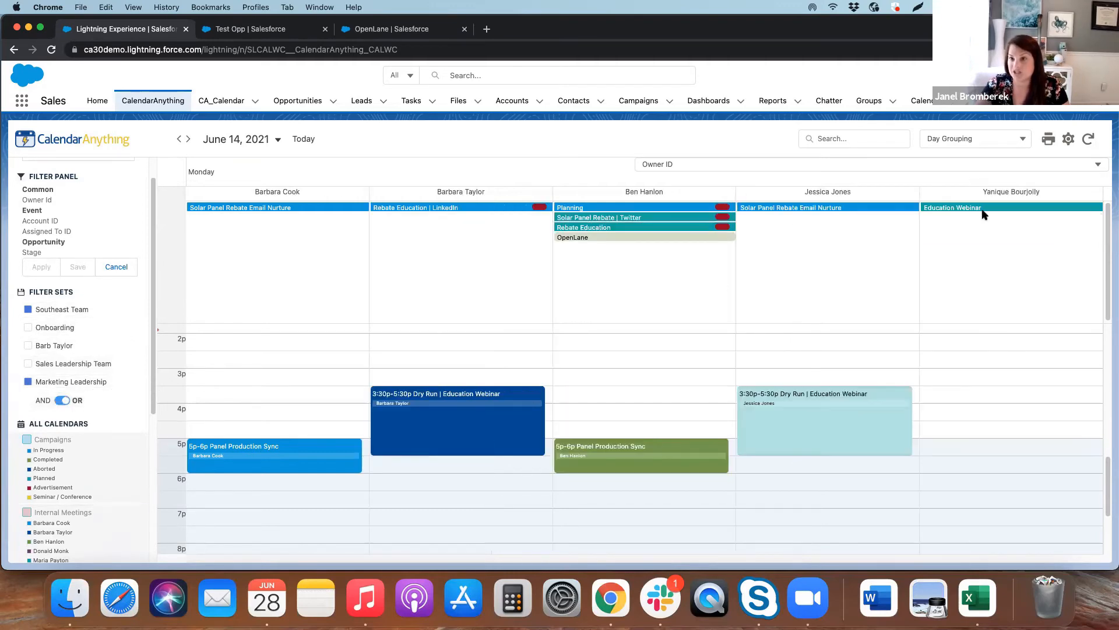
left_click(75, 399)
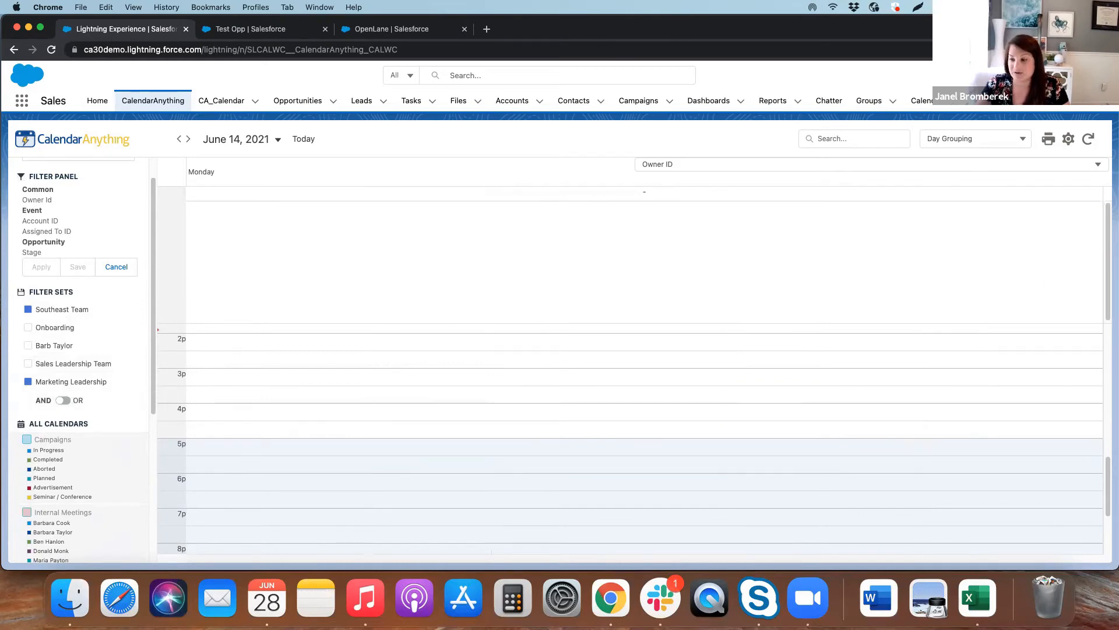
left_click(76, 383)
left_click(68, 311)
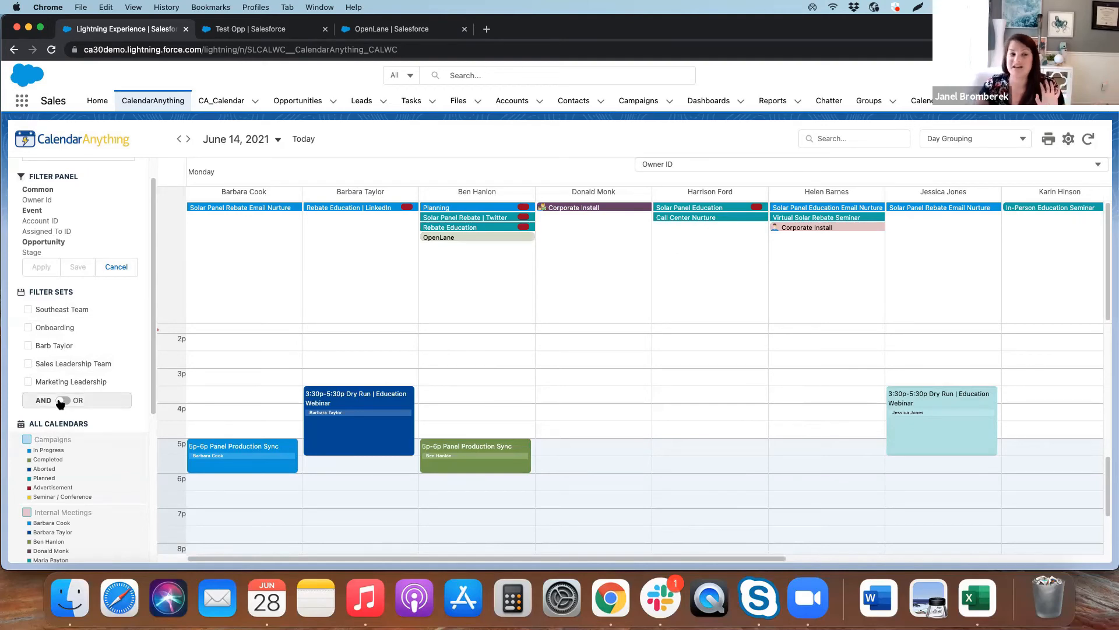
scroll(64, 402, "up", 1)
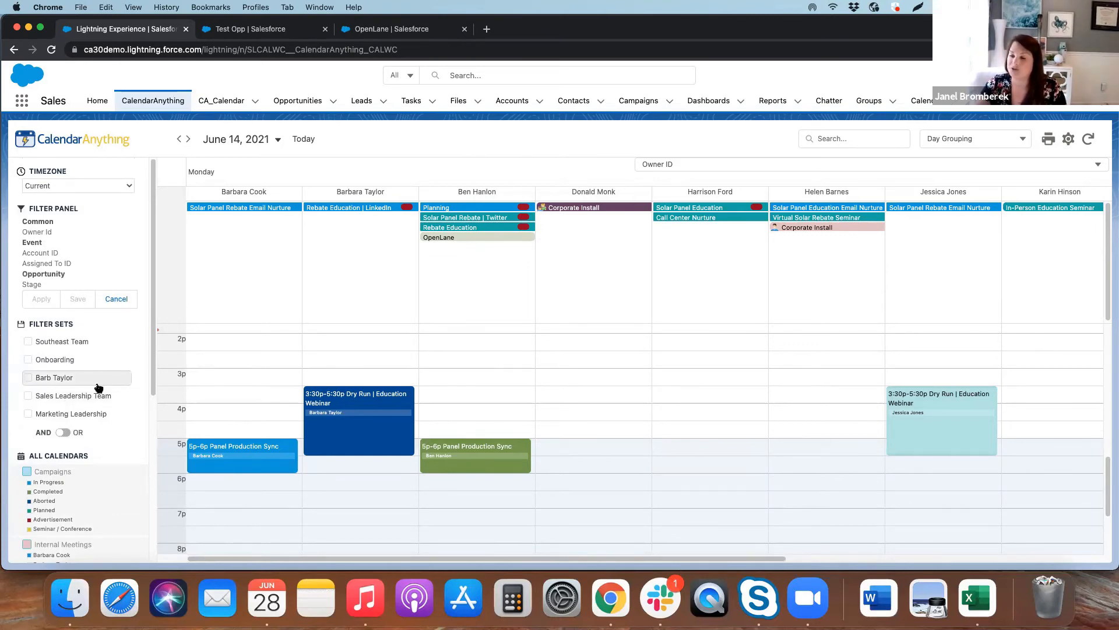
scroll(105, 396, "down", 1)
scroll(106, 396, "down", 4)
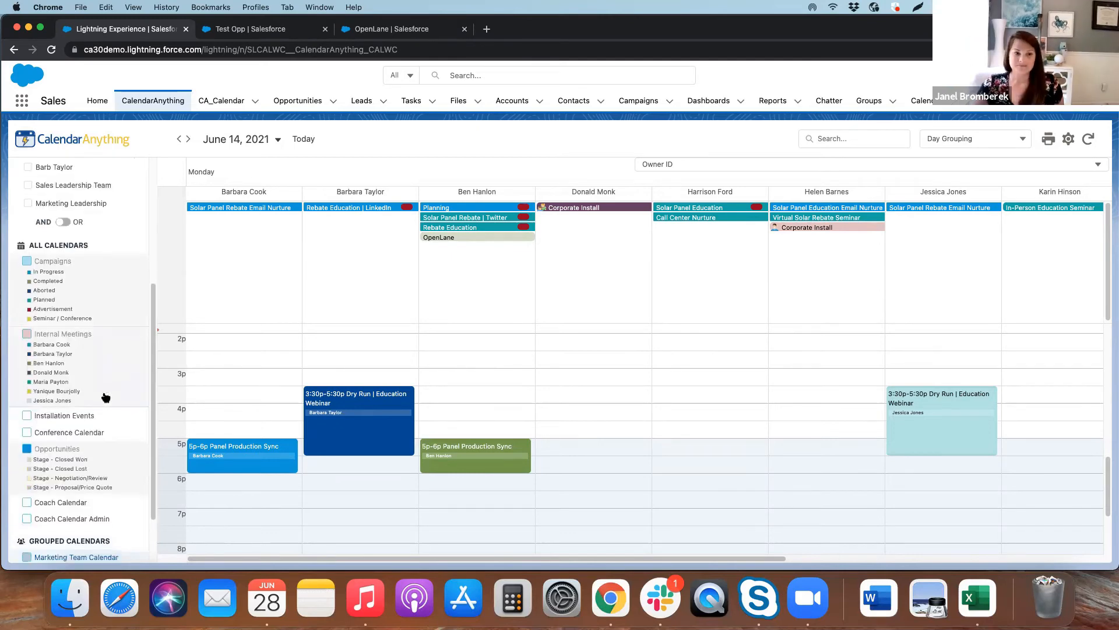
scroll(106, 399, "up", 4)
scroll(106, 396, "down", 1)
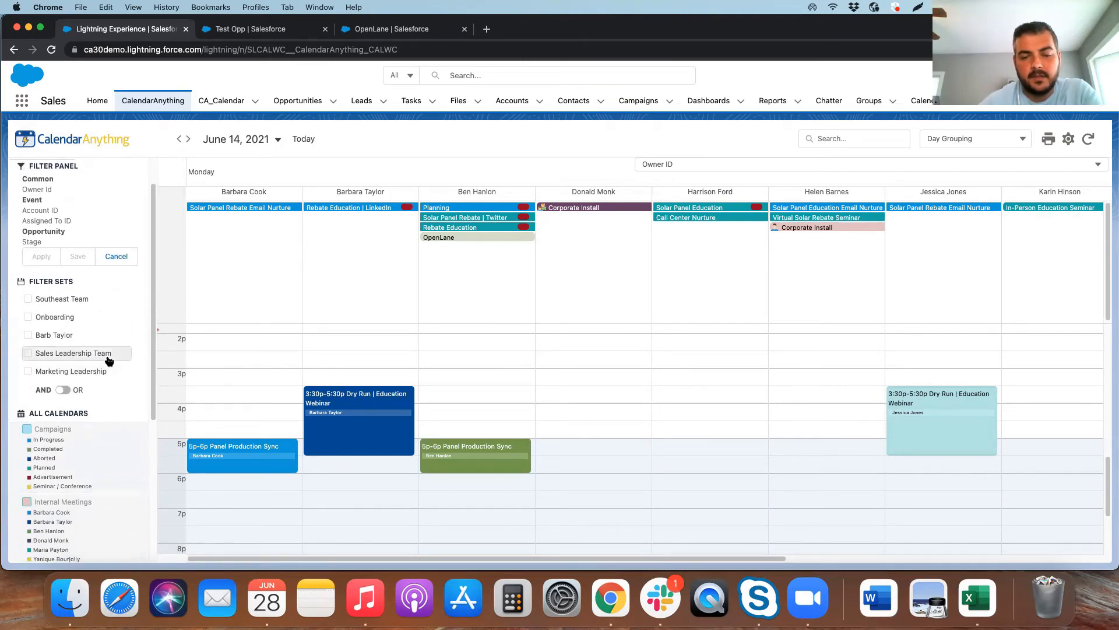
scroll(107, 361, "up", 2)
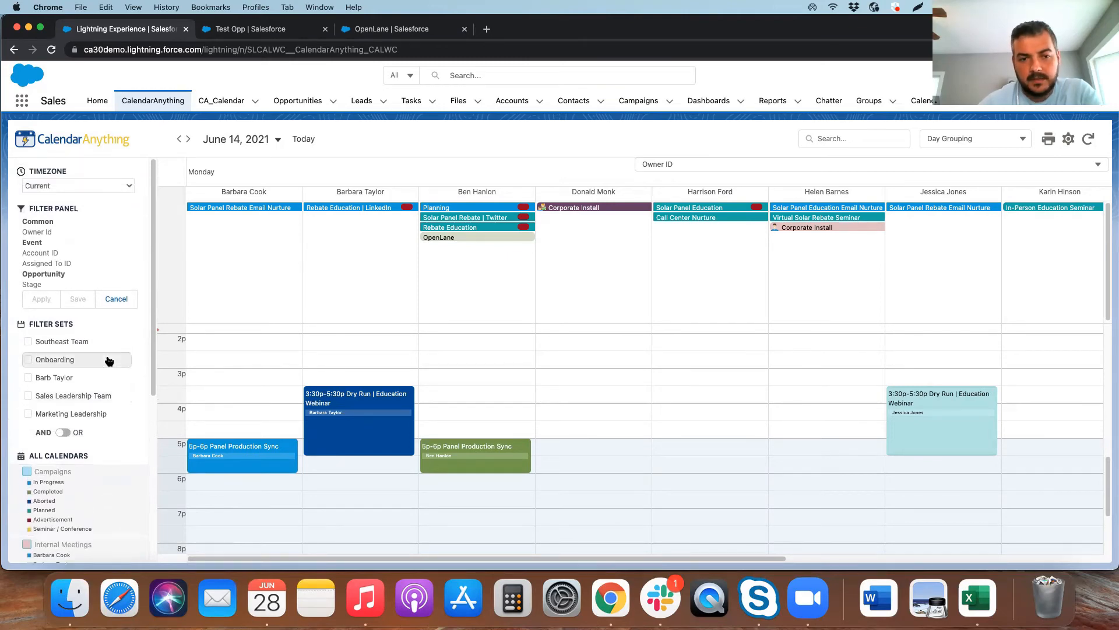
View the Owner Id filter's selections, cancel the filter entry, and collapse and re-expand the Filter Sets section
left_click(33, 235)
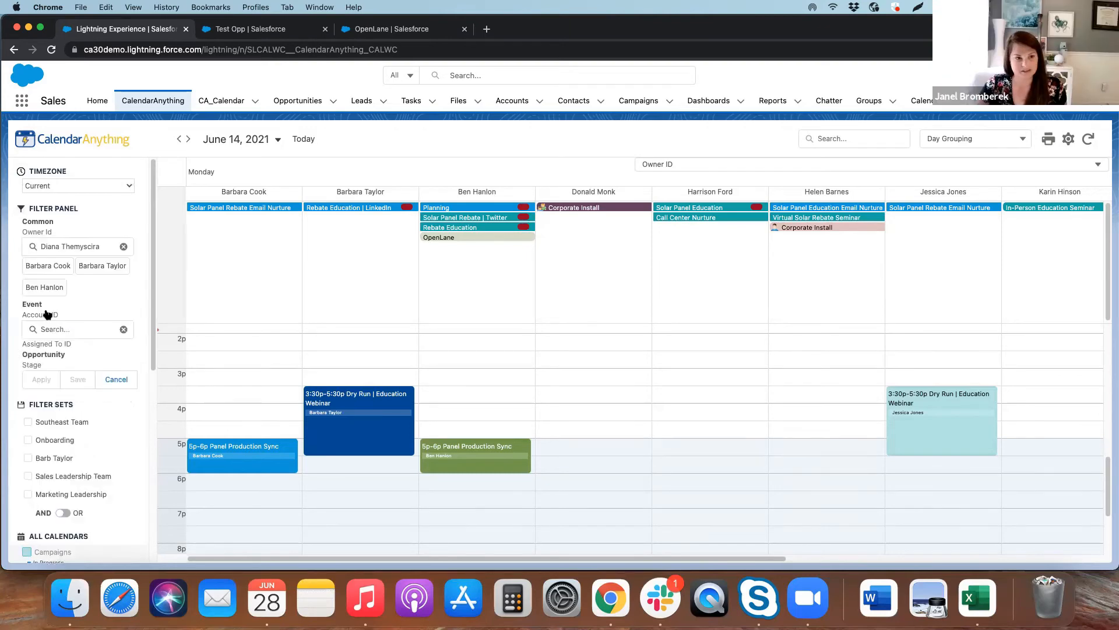
left_click(124, 378)
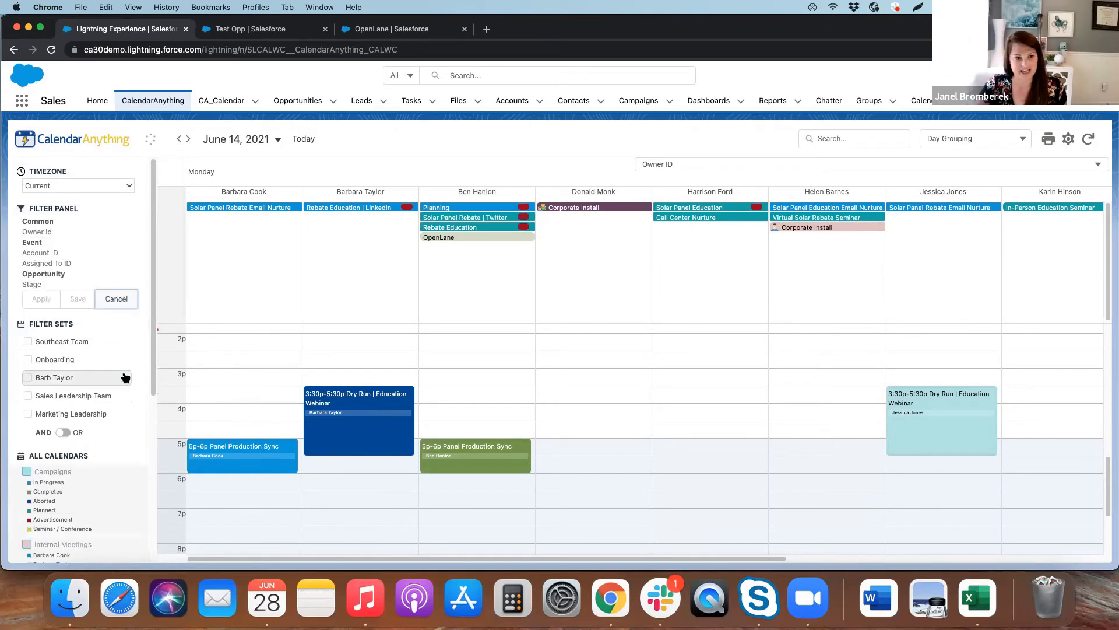
left_click(48, 325)
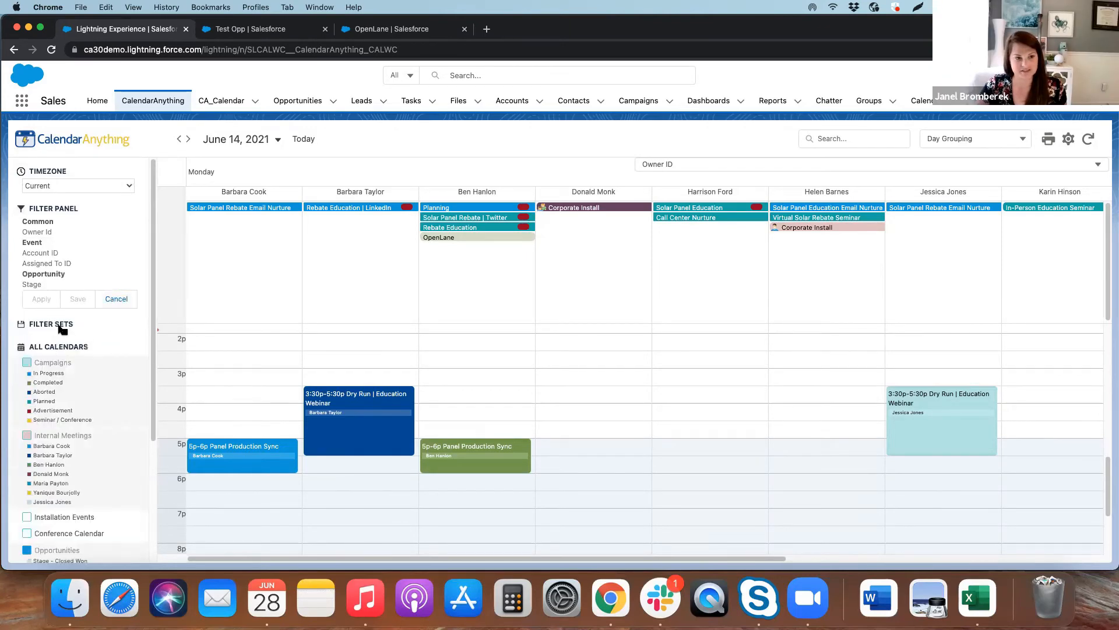
left_click(60, 328)
Filter events by Account ID for Acme and Codehow, and apply the filter to the calendar
left_click(38, 253)
left_click(54, 267)
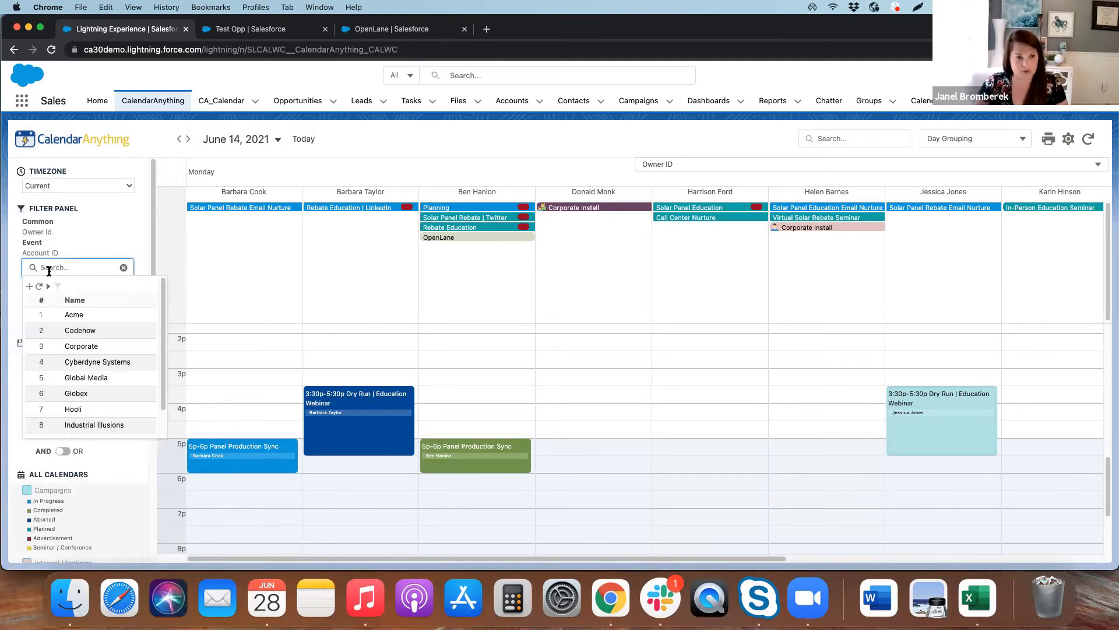
left_click(69, 314)
left_click(70, 270)
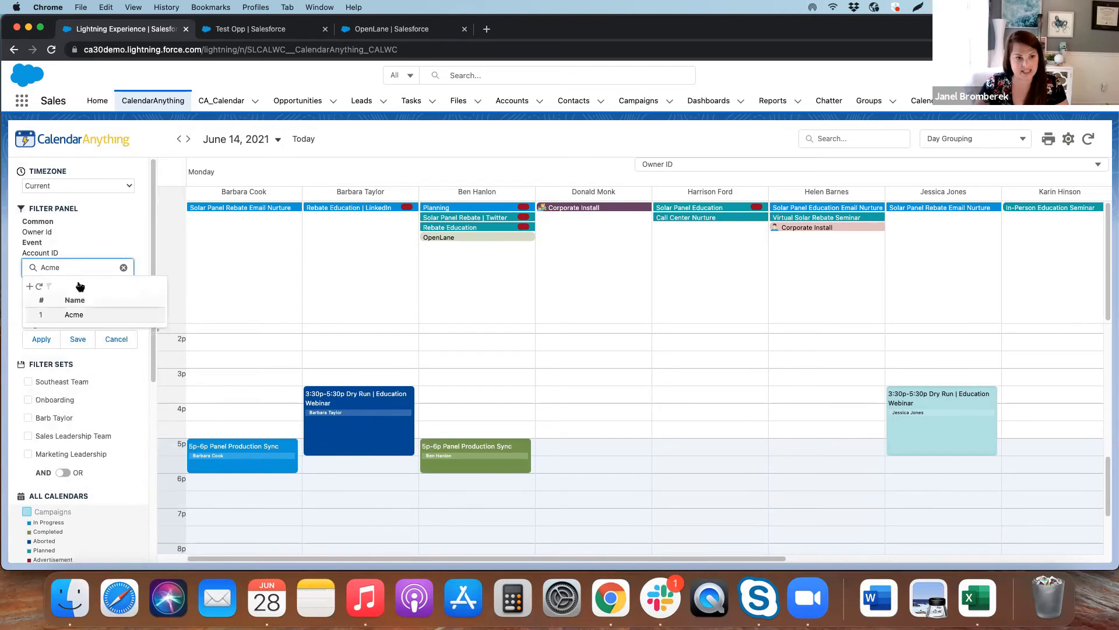
left_click(102, 249)
left_click(123, 269)
left_click(105, 268)
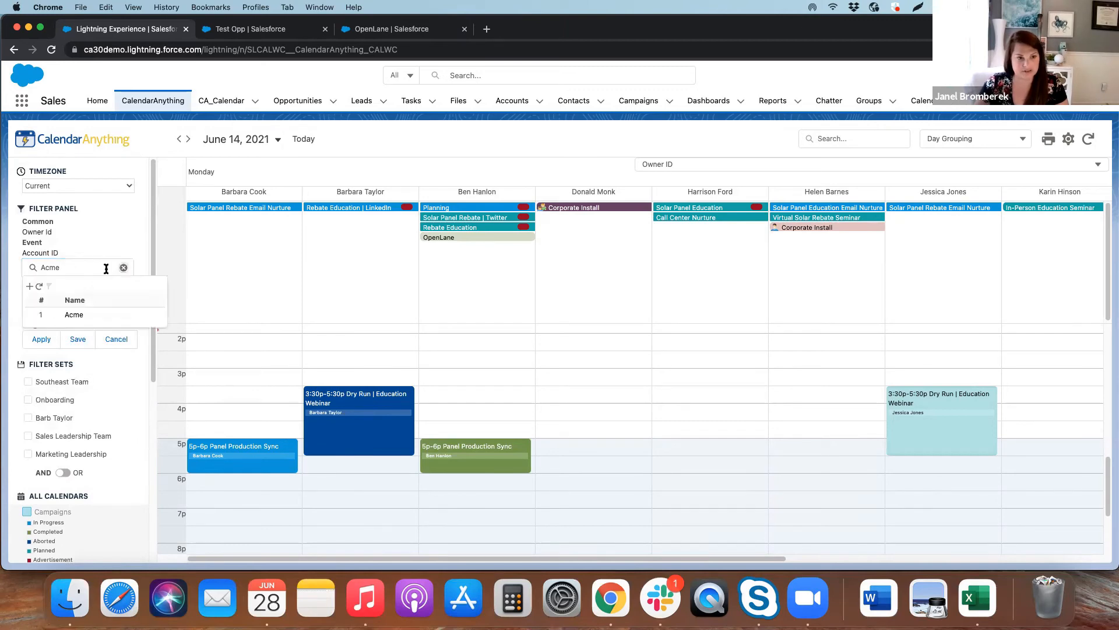
left_click(80, 330)
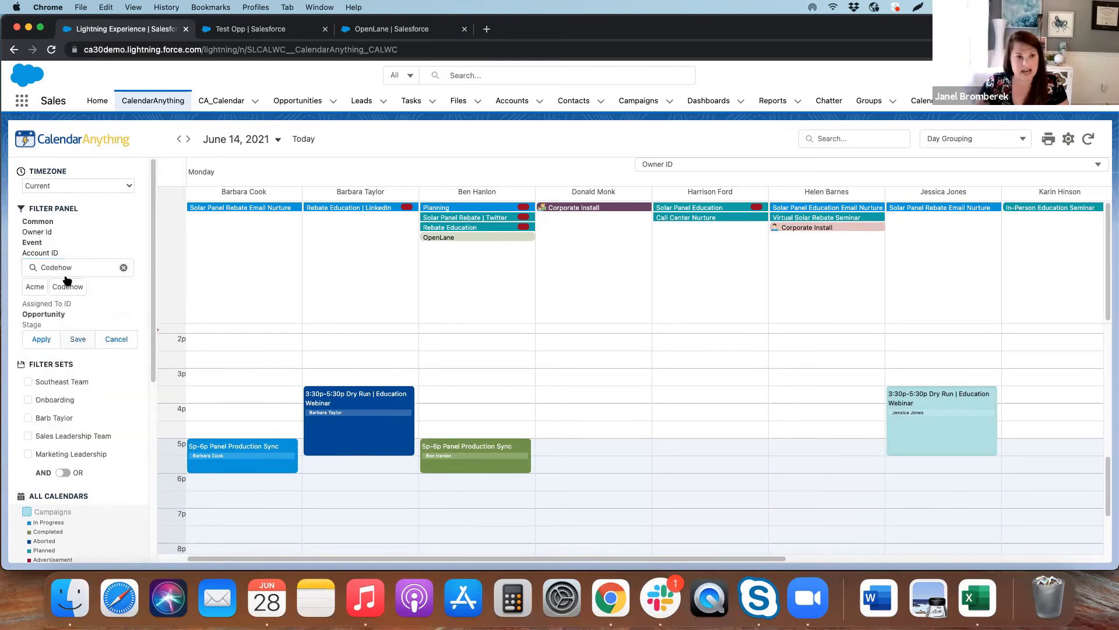
left_click(43, 342)
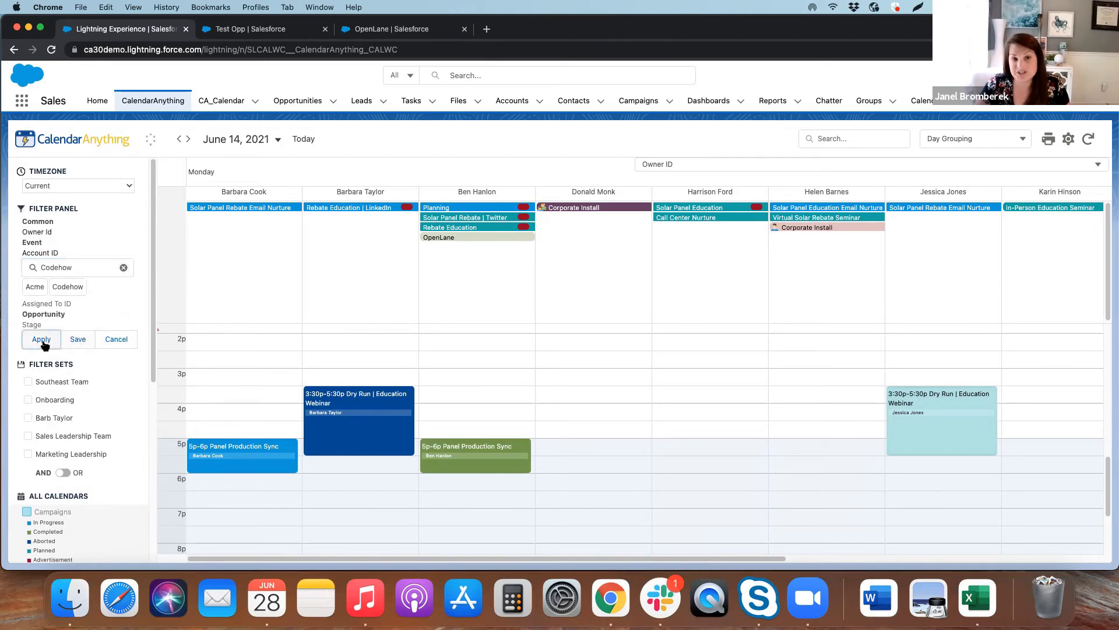
Start saving the filter as a set named Test Filter, view the personal and global options, and cancel
left_click(78, 340)
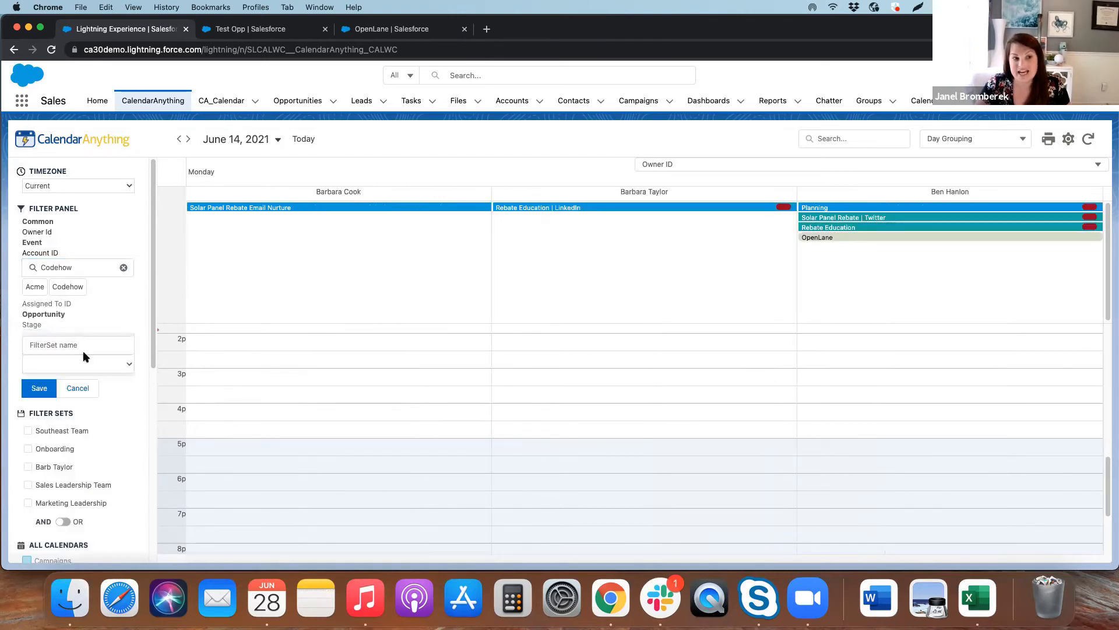
left_click(79, 348)
type("Test Filter")
left_click(83, 367)
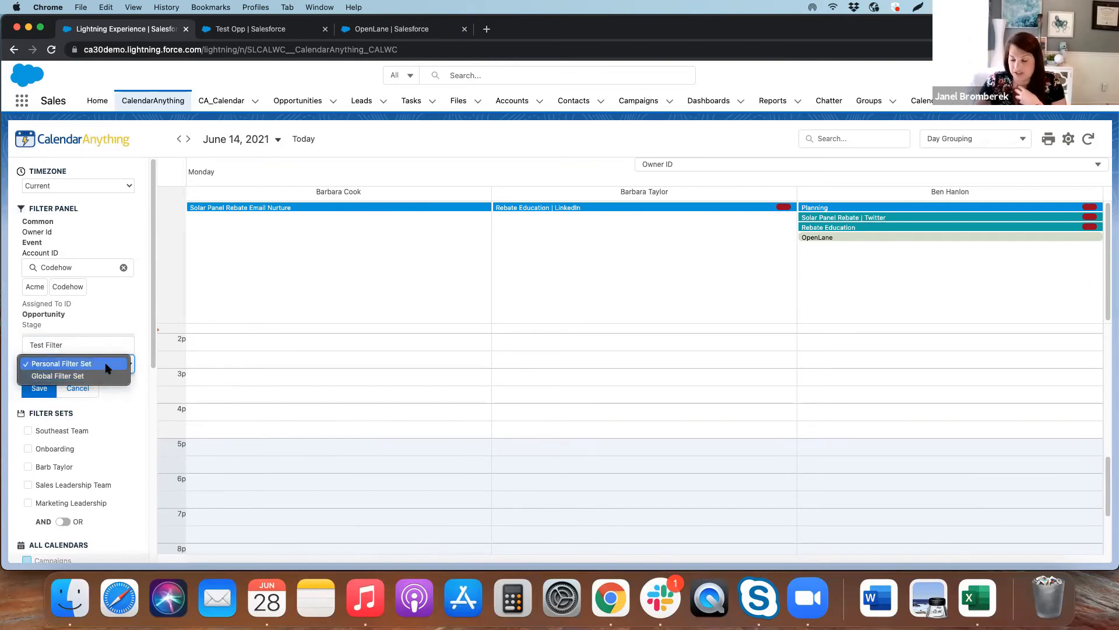
left_click(105, 356)
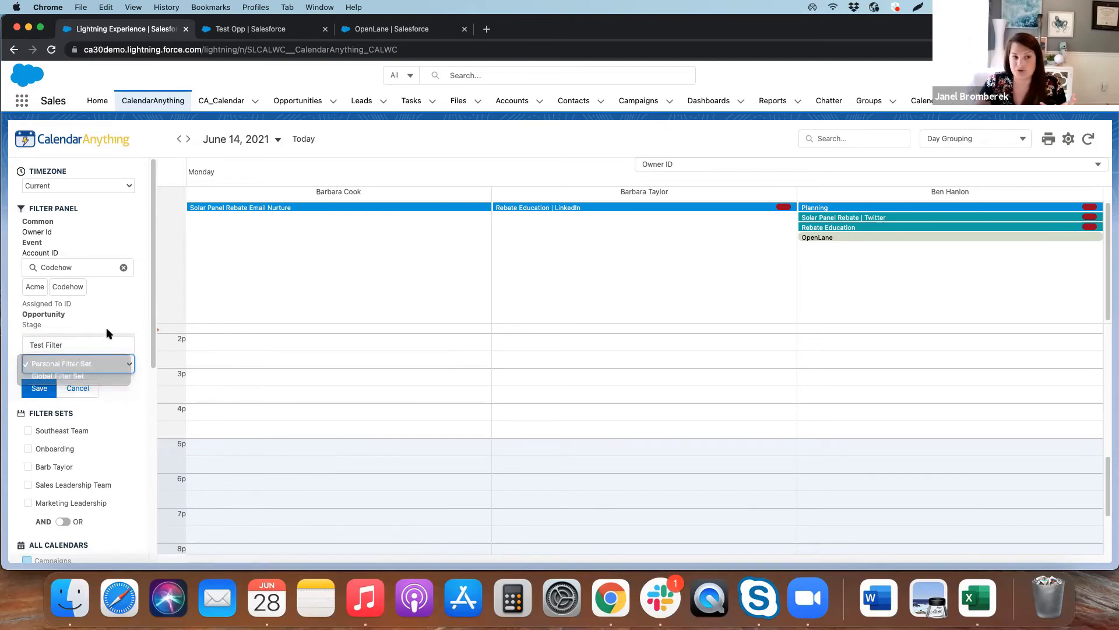
left_click(91, 390)
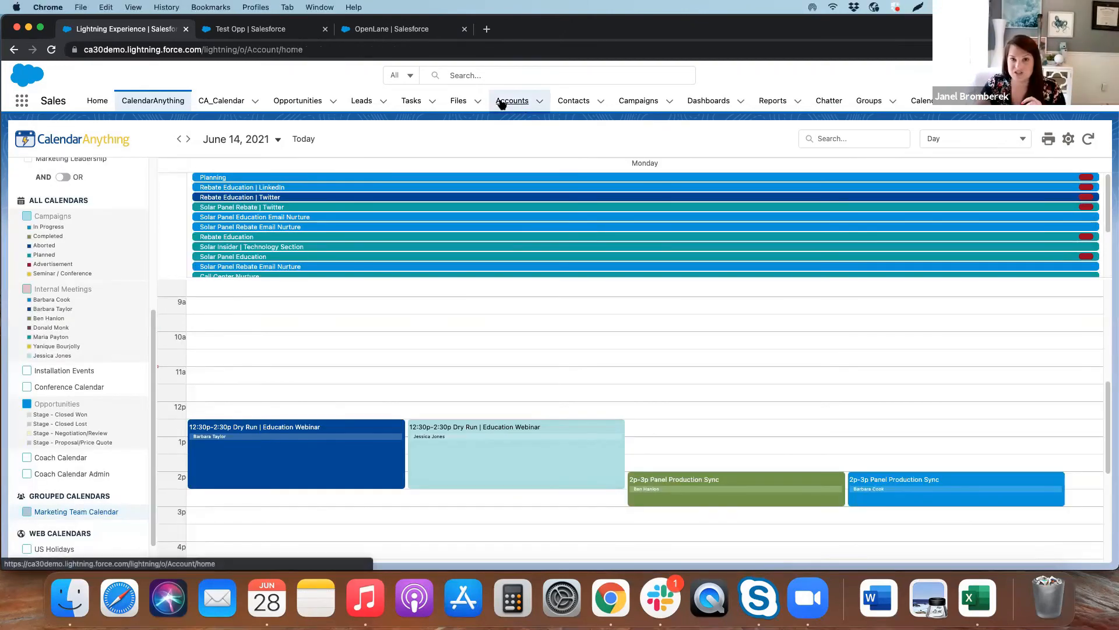
Open the Globex account from the recently viewed accounts and view the calendar embedded in its record
left_click(499, 101)
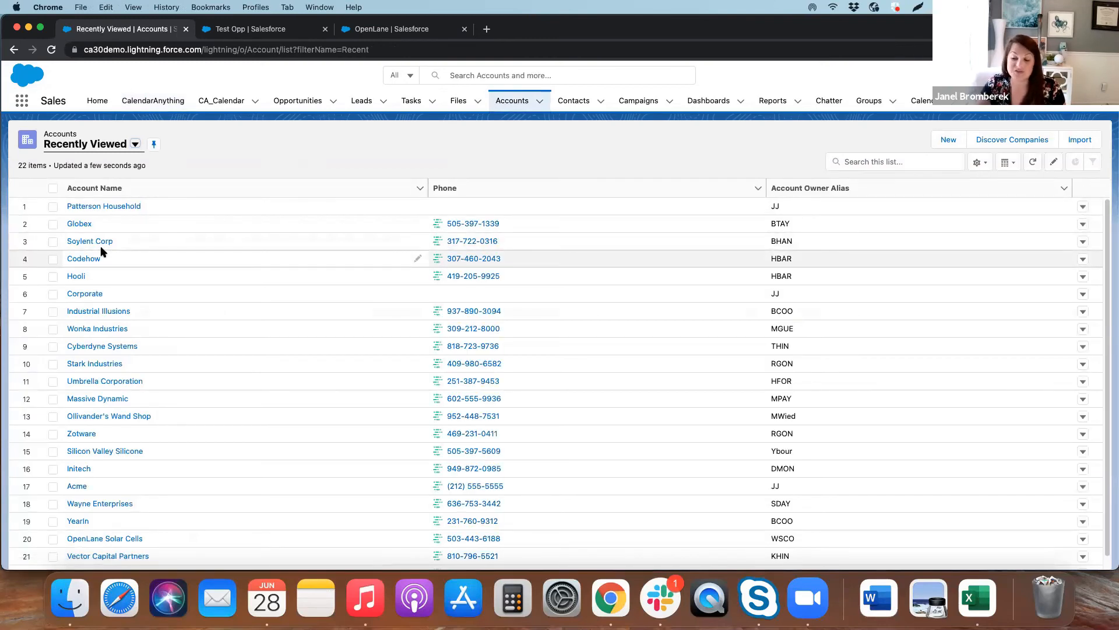
left_click(77, 223)
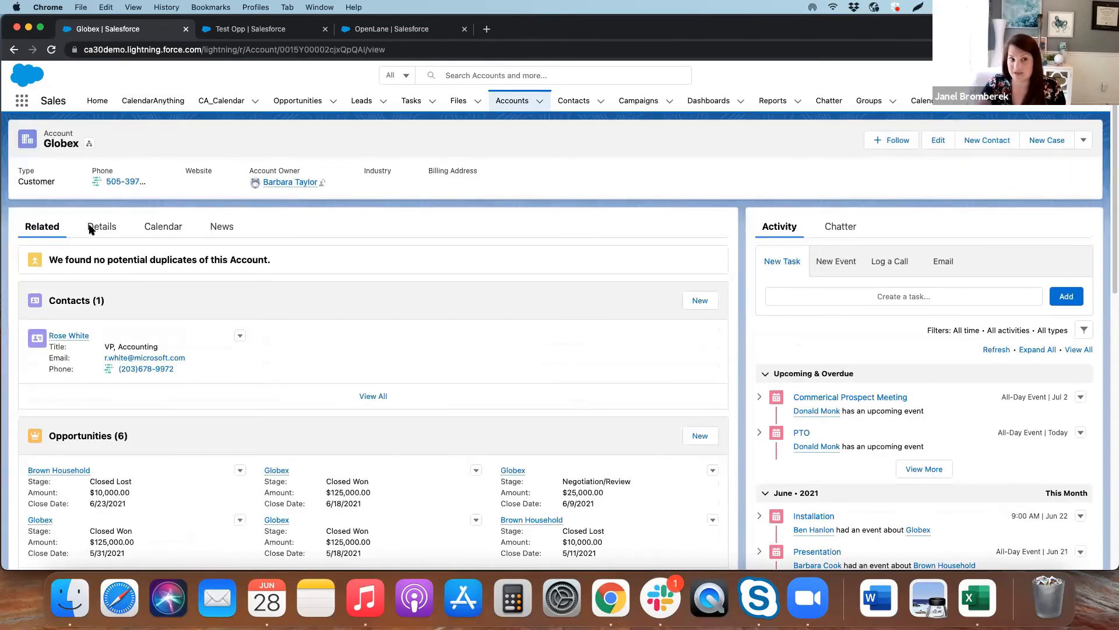
left_click(165, 235)
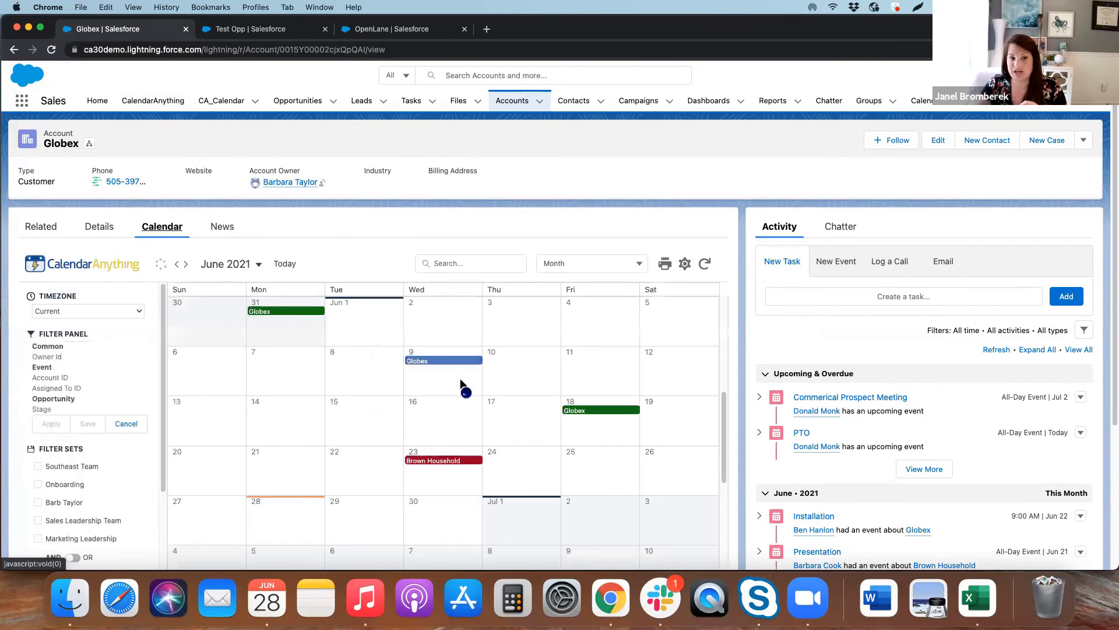
scroll(460, 386, "down", 3)
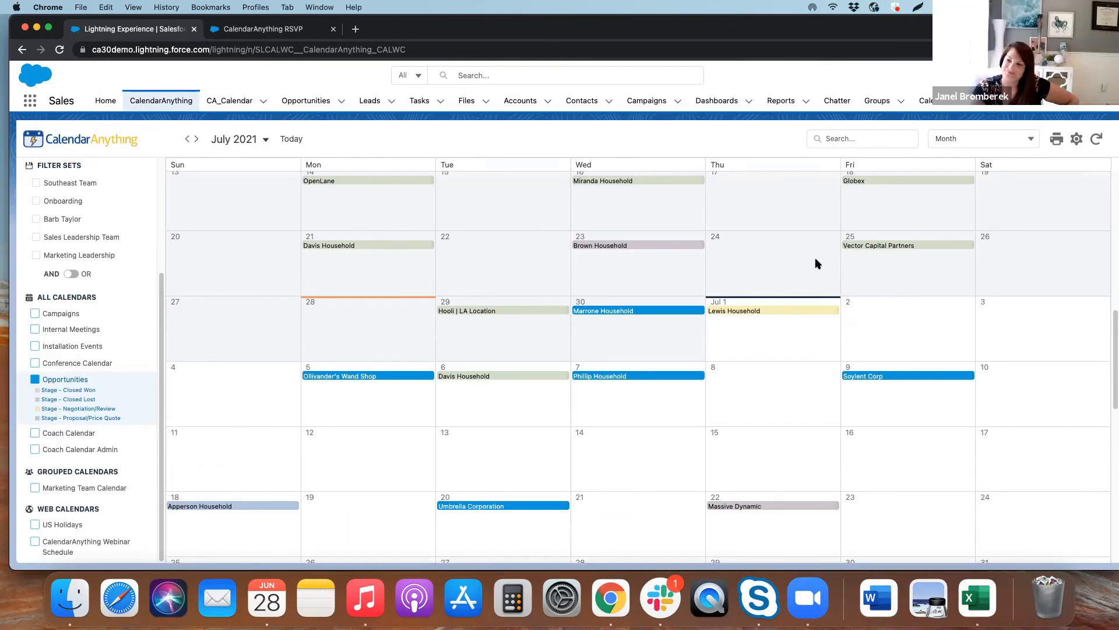